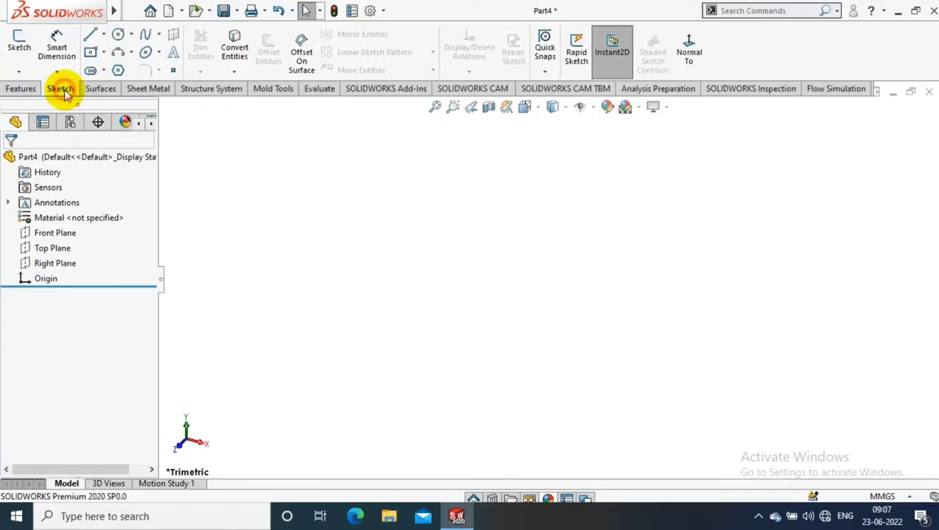
- Start a line sketch on the Front Plane
{"action": "left_click", "coordinate": [56, 233]}
{"action": "left_click", "coordinate": [107, 38]}
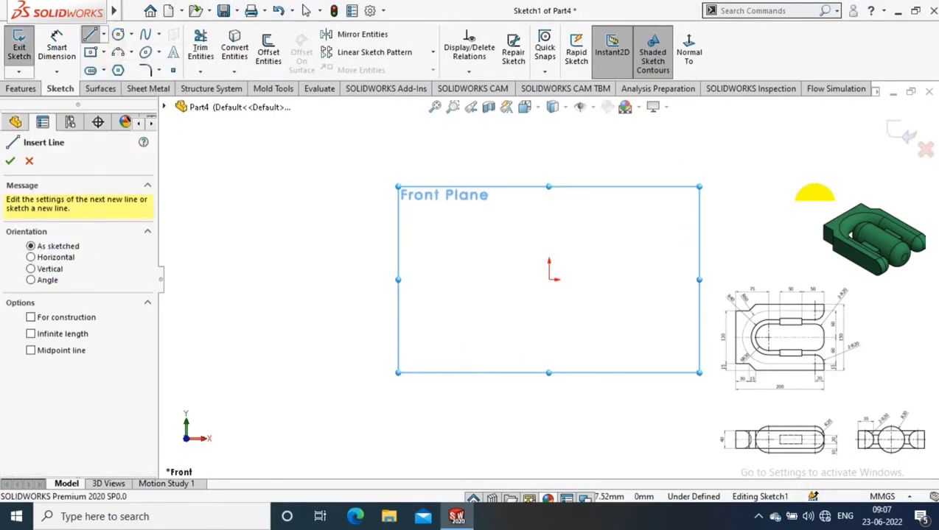
{"action": "scroll", "coordinate": [551, 300], "scroll_direction": "down", "scroll_amount": 3}
{"action": "scroll", "coordinate": [417, 306], "scroll_direction": "down", "scroll_amount": 3}
- Draw an open chain from the origin: a vertical line, a short step, a 45° slant, a long top line and a right drop
{"action": "left_click", "coordinate": [414, 308]}
{"action": "left_click", "coordinate": [414, 195]}
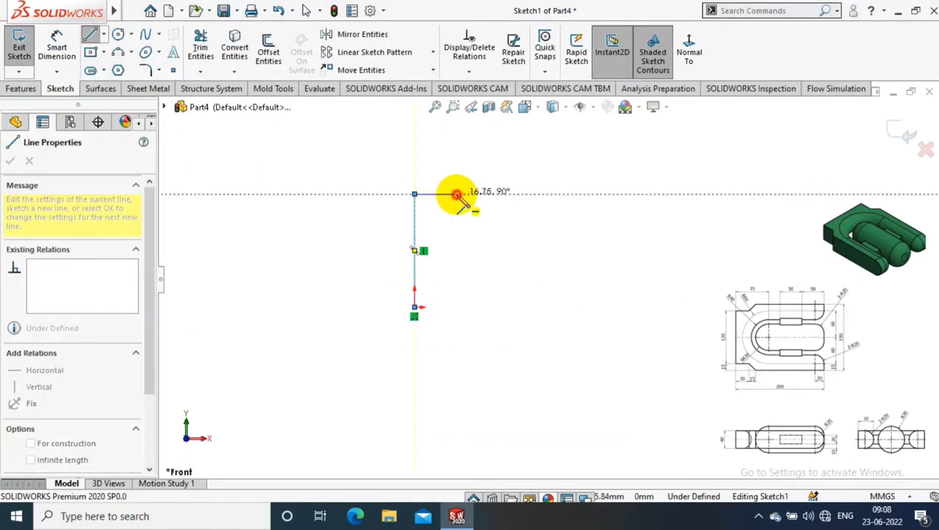
{"action": "left_click", "coordinate": [456, 194]}
{"action": "left_click", "coordinate": [486, 163]}
{"action": "left_click", "coordinate": [737, 164]}
{"action": "scroll", "coordinate": [726, 210], "scroll_direction": "up", "scroll_amount": 1}
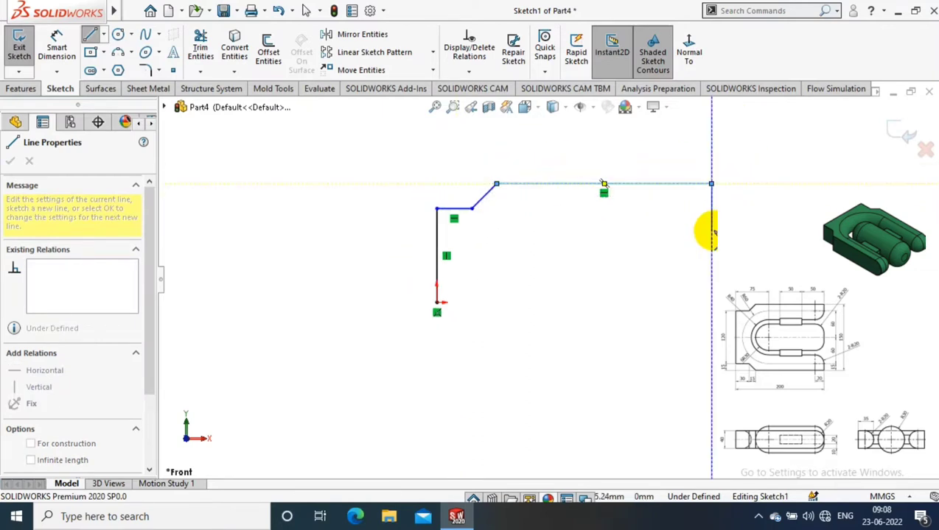
{"action": "left_click", "coordinate": [711, 224]}
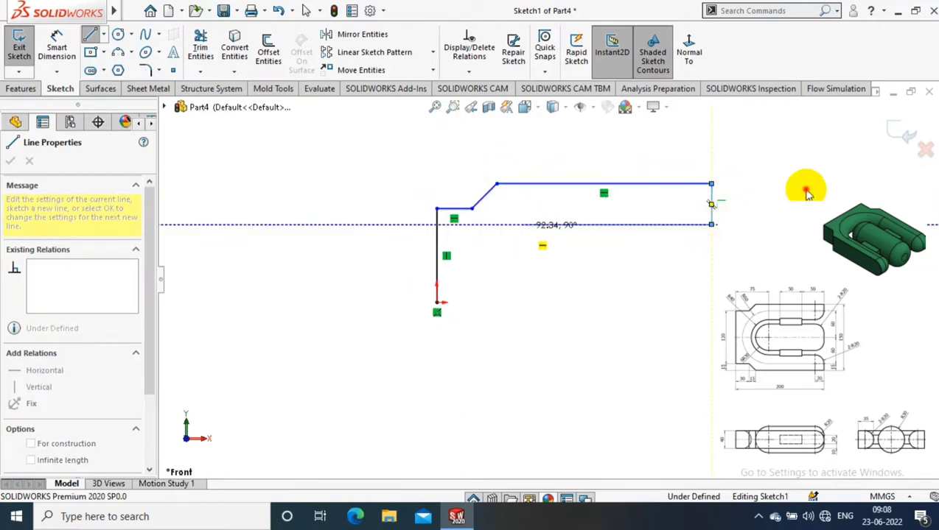
{"action": "key", "text": "Escape"}
{"action": "left_click", "coordinate": [57, 48]}
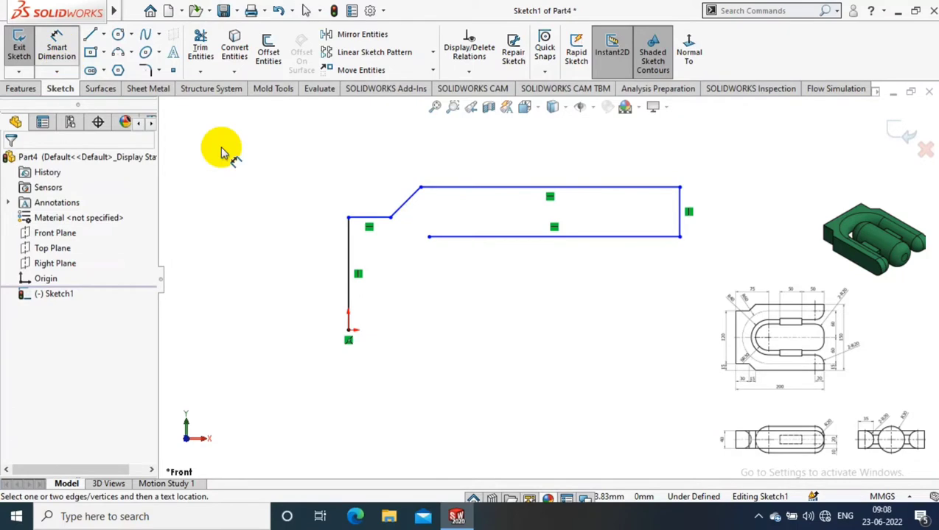
- Dimension the vertical line to 60 mm, the step to 30 mm and the slant offset to 15 mm
{"action": "left_click", "coordinate": [349, 269]}
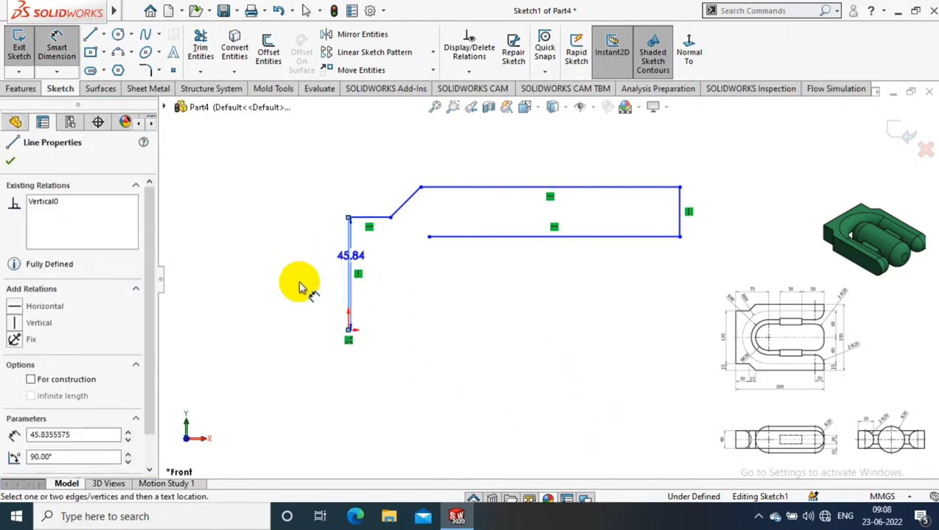
{"action": "left_click", "coordinate": [310, 286]}
{"action": "type", "text": "60"}
{"action": "key", "text": "Return"}
{"action": "left_click", "coordinate": [373, 224]}
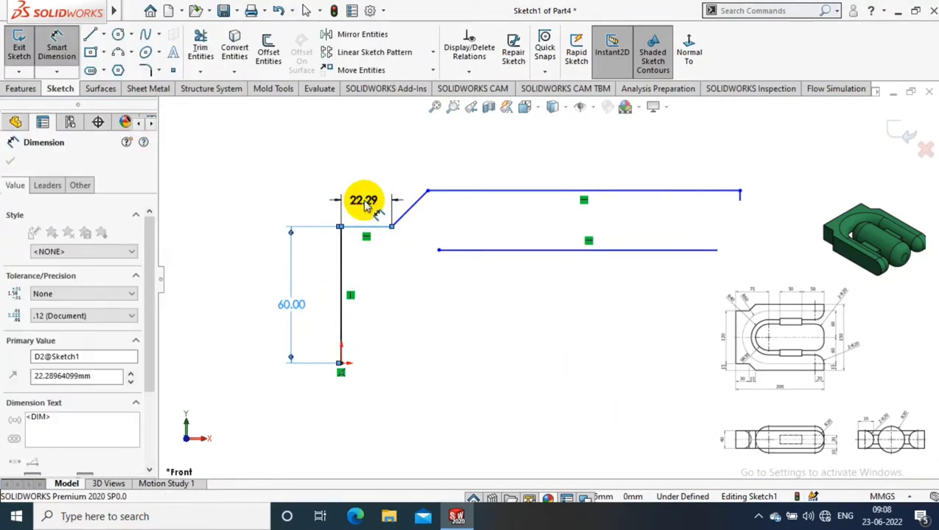
{"action": "left_click", "coordinate": [368, 201]}
{"action": "type", "text": "30"}
{"action": "key", "text": "Return"}
{"action": "left_click", "coordinate": [445, 191]}
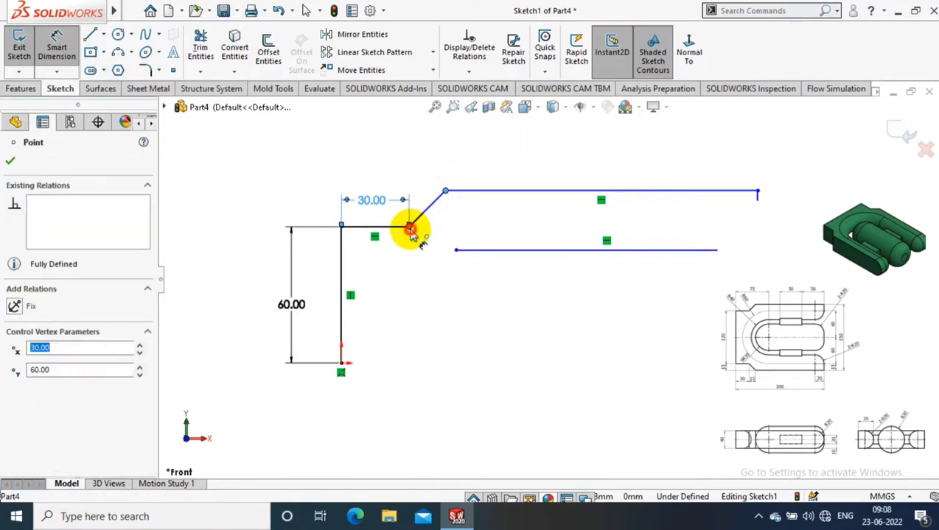
{"action": "left_click", "coordinate": [409, 225]}
{"action": "left_click", "coordinate": [412, 155]}
{"action": "type", "text": "15"}
{"action": "key", "text": "Return"}
{"action": "left_click", "coordinate": [560, 174]}
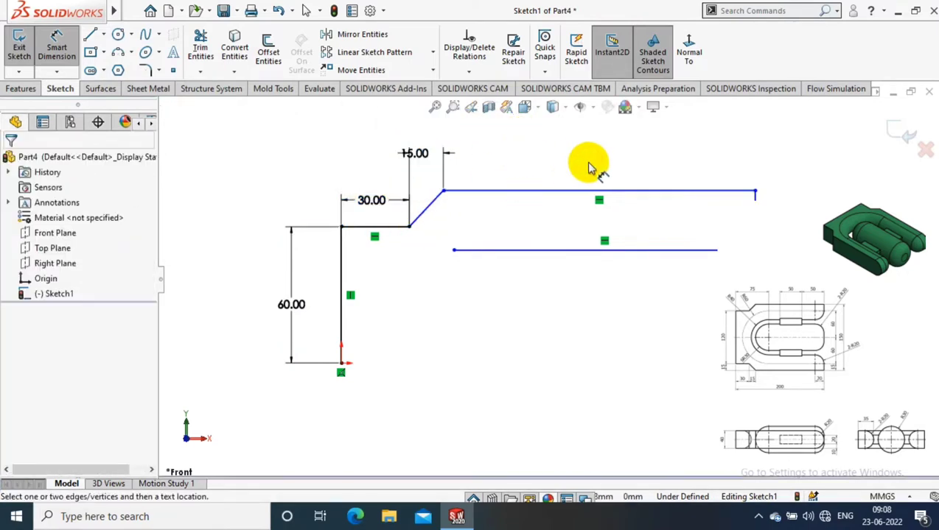
- Set the overall height to 75 mm and the gap between the long lines to 35 mm
{"action": "left_click", "coordinate": [345, 361]}
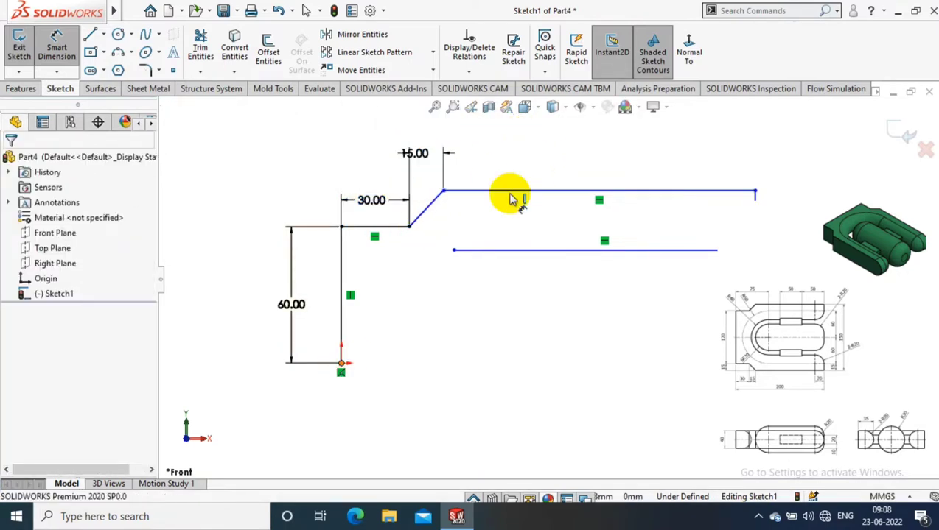
{"action": "left_click", "coordinate": [510, 193]}
{"action": "left_click", "coordinate": [233, 267]}
{"action": "type", "text": "75"}
{"action": "key", "text": "Return"}
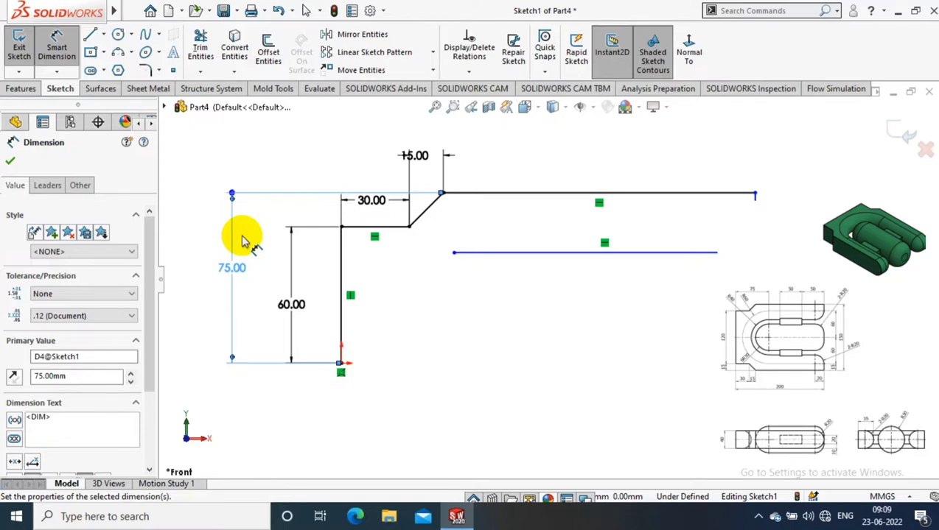
{"action": "left_click", "coordinate": [258, 242]}
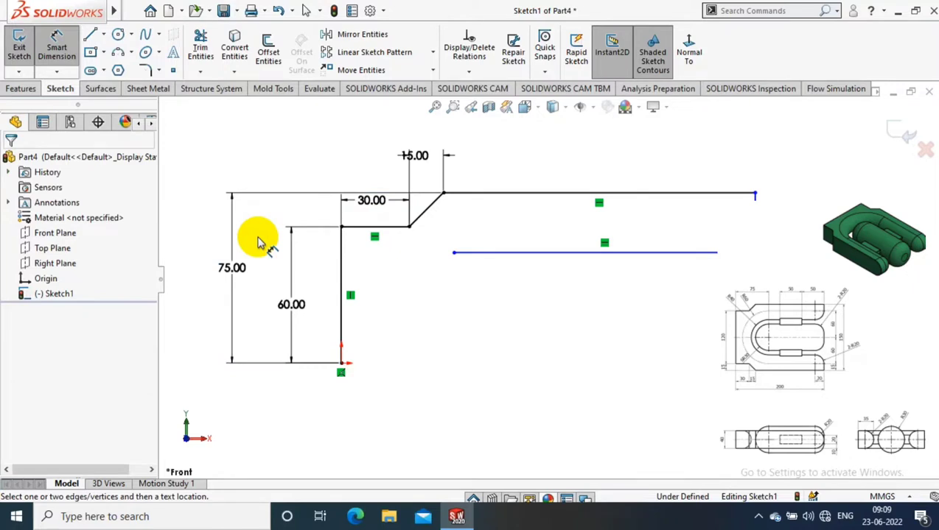
{"action": "left_click", "coordinate": [663, 193]}
{"action": "left_click", "coordinate": [590, 253]}
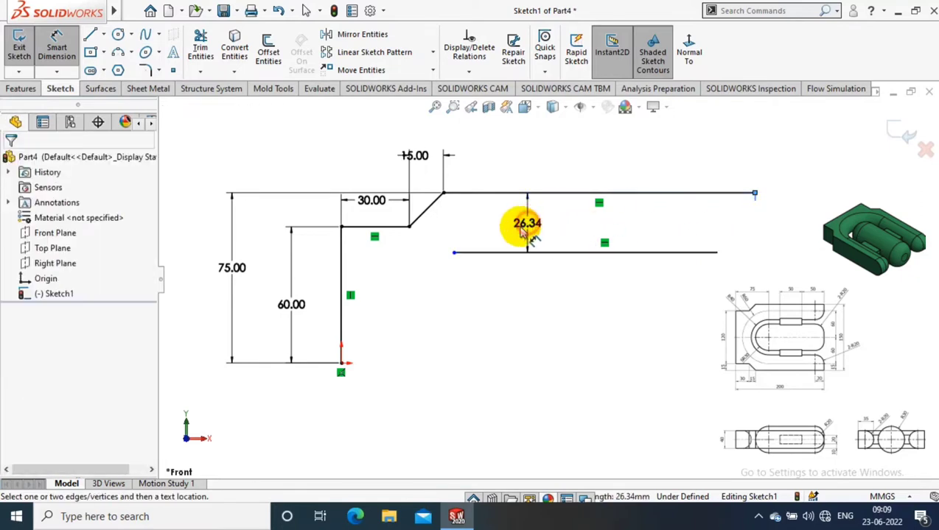
{"action": "left_click", "coordinate": [527, 233]}
{"action": "type", "text": "35"}
{"action": "key", "text": "Return"}
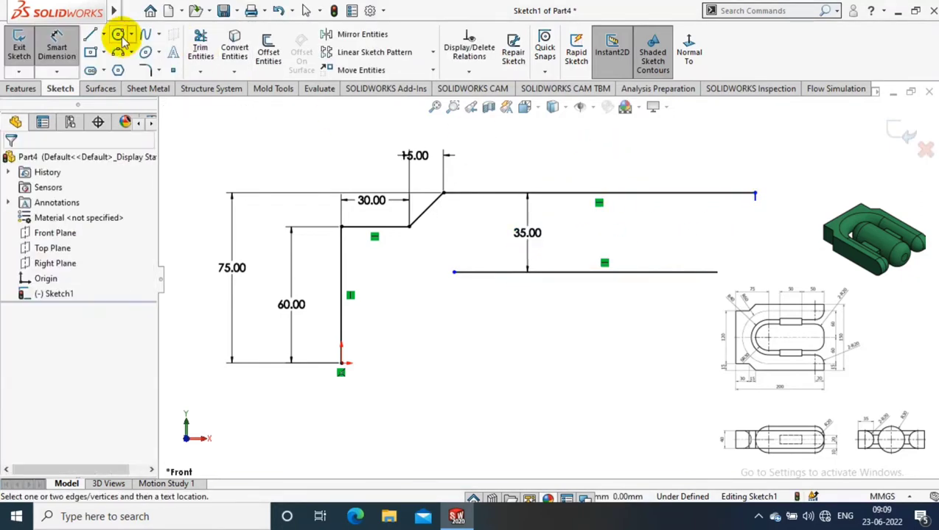
- Draw a circle below the slot lines and dimension it to Ø80
{"action": "left_click", "coordinate": [118, 35]}
{"action": "left_click", "coordinate": [479, 363]}
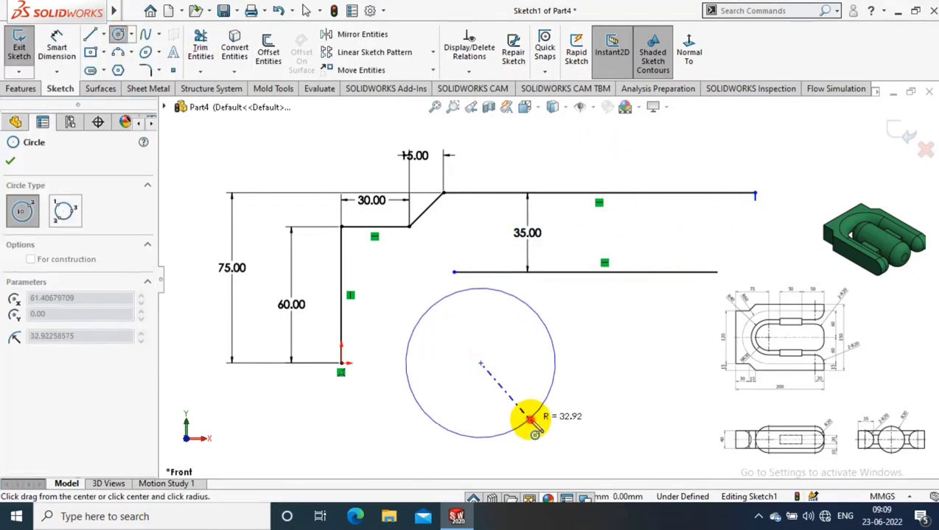
{"action": "left_click", "coordinate": [526, 422]}
{"action": "left_click", "coordinate": [118, 34]}
{"action": "left_click", "coordinate": [410, 312]}
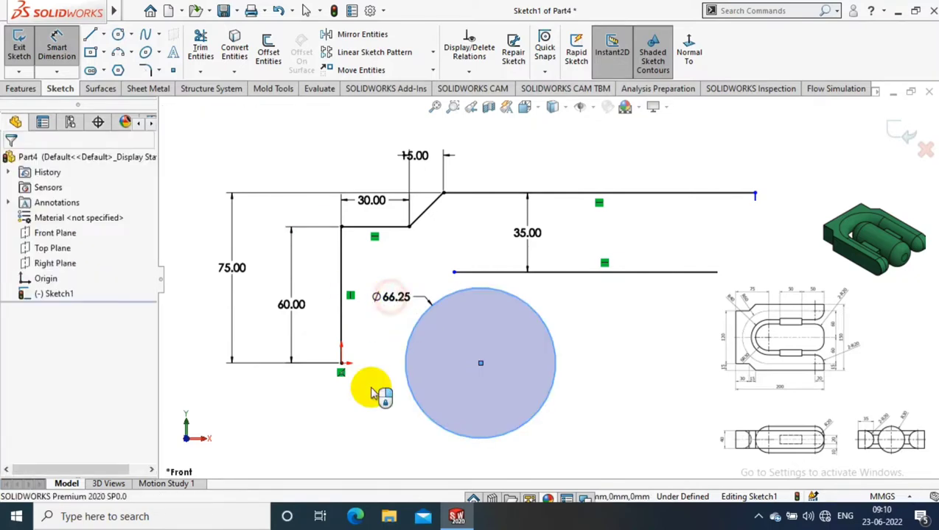
{"action": "left_click", "coordinate": [370, 391]}
{"action": "type", "text": "80"}
{"action": "key", "text": "Return"}
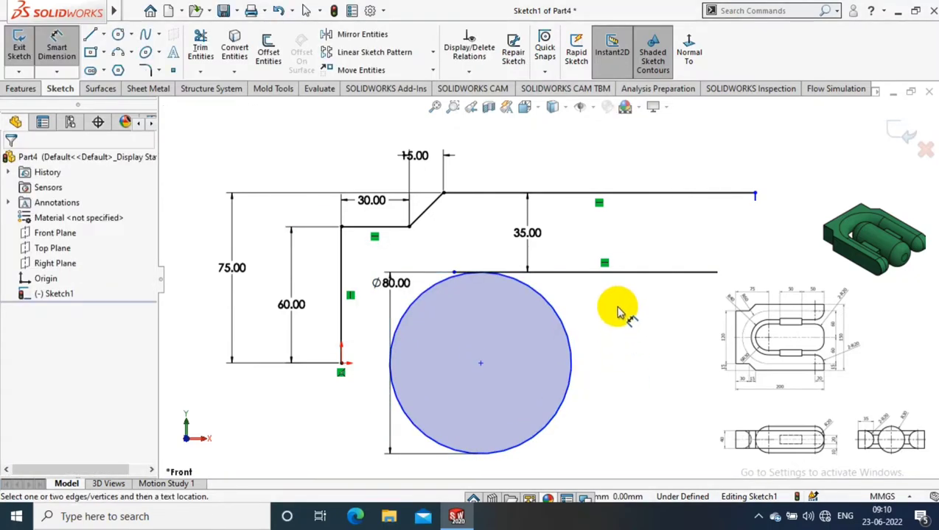
- Place the circle's centre 75 mm from the vertical line
{"action": "left_click", "coordinate": [480, 363]}
{"action": "left_click", "coordinate": [336, 332]}
{"action": "left_click", "coordinate": [383, 139]}
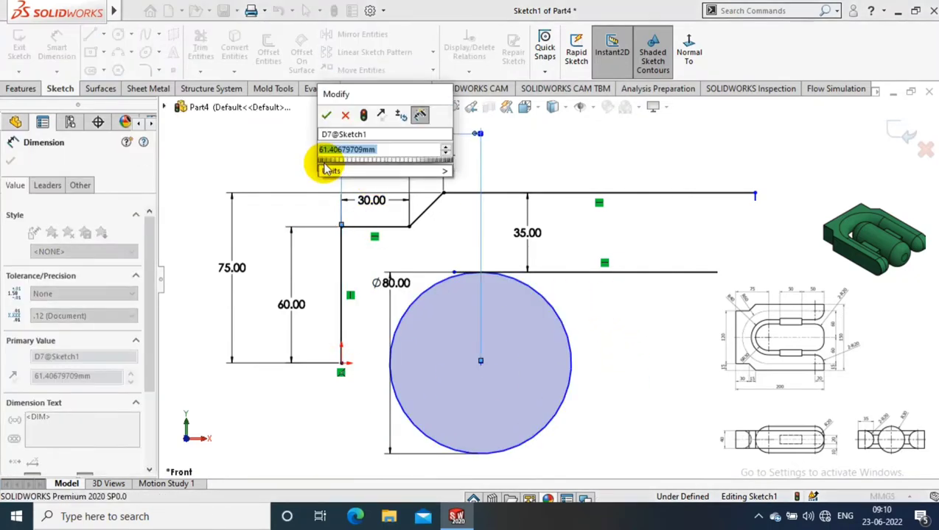
{"action": "type", "text": "75"}
{"action": "key", "text": "Return"}
{"action": "key", "text": "Escape"}
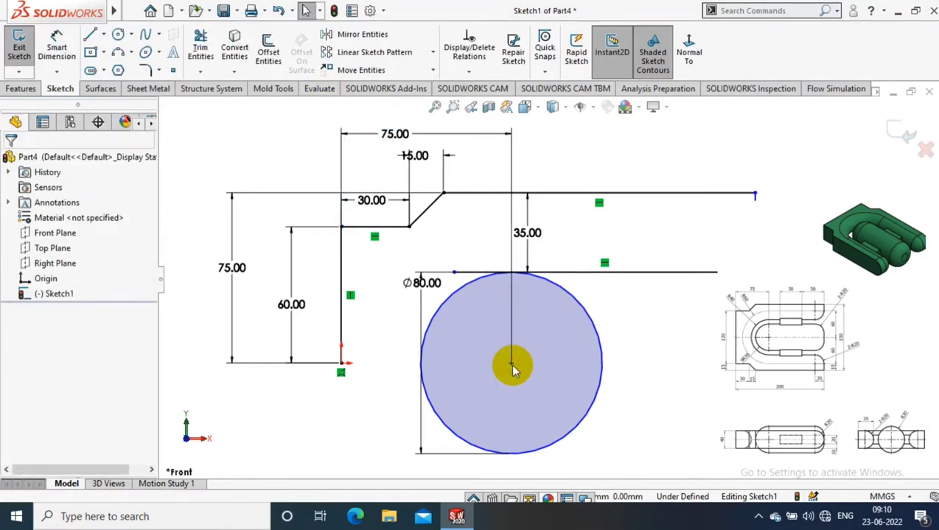
- Add a Horizontal relation between the circle centre and the origin
{"action": "left_click", "coordinate": [512, 363]}
{"action": "left_click", "coordinate": [340, 363], "text": "ctrl"}
{"action": "left_click", "coordinate": [44, 383]}
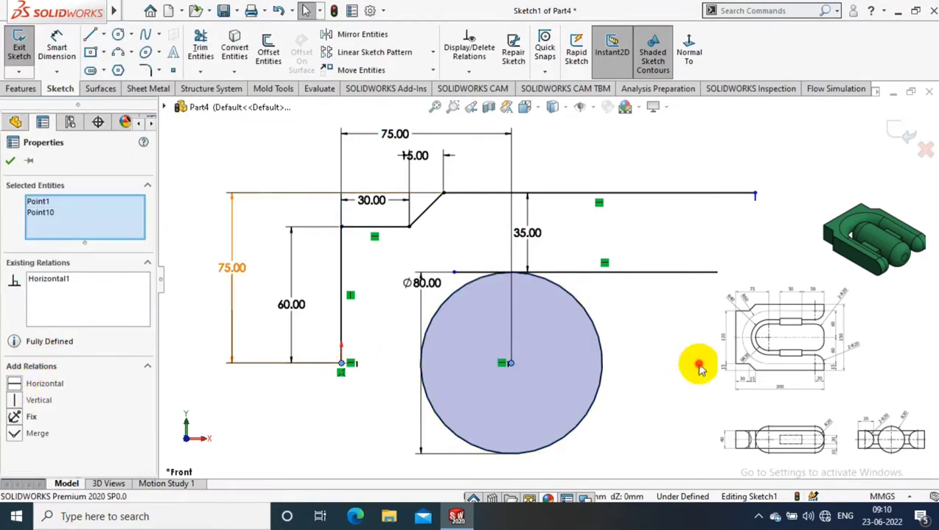
{"action": "left_click", "coordinate": [698, 367]}
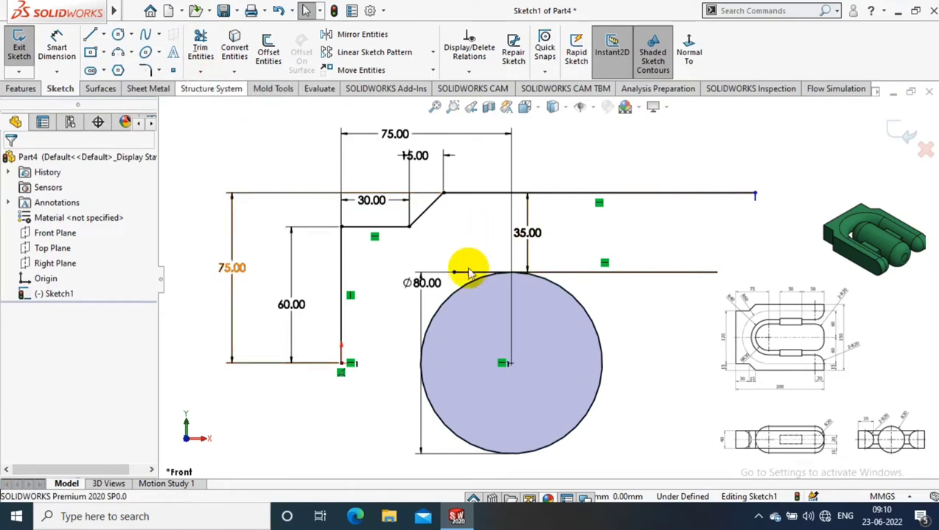
- Dimension the overall width between the two vertical lines to 200 mm
{"action": "key", "text": "t"}
{"action": "scroll", "coordinate": [575, 290], "scroll_direction": "up", "scroll_amount": 1}
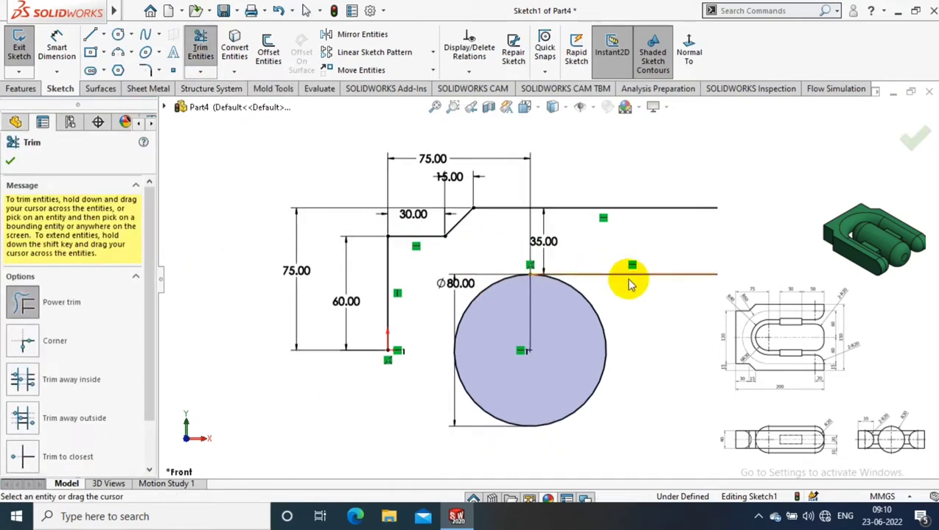
{"action": "scroll", "coordinate": [641, 279], "scroll_direction": "up", "scroll_amount": 1}
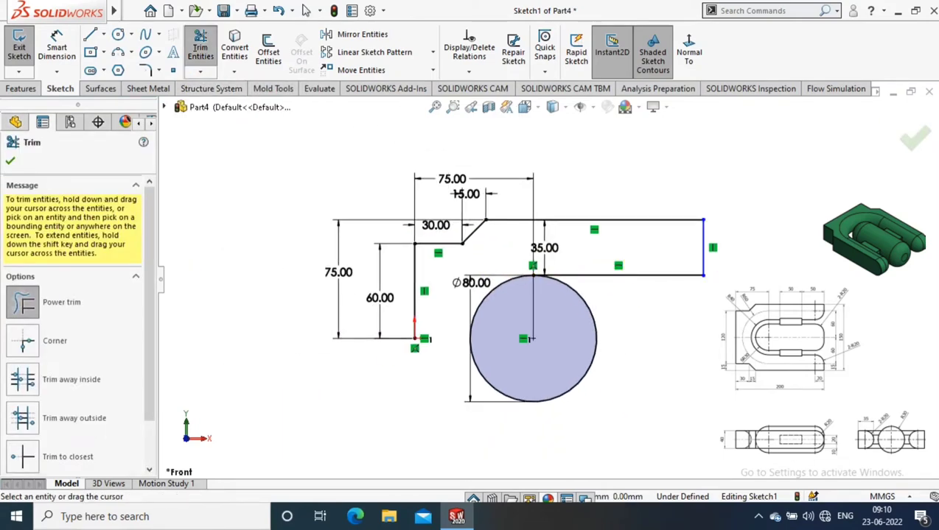
{"action": "left_click", "coordinate": [57, 45]}
{"action": "left_click", "coordinate": [414, 272]}
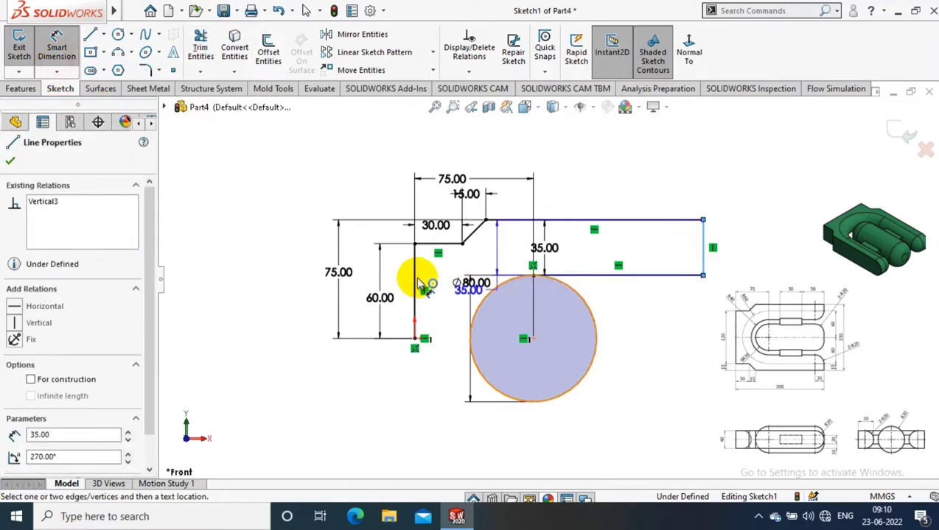
{"action": "left_click", "coordinate": [703, 247]}
{"action": "left_click", "coordinate": [420, 433]}
{"action": "type", "text": "200"}
{"action": "key", "text": "Return"}
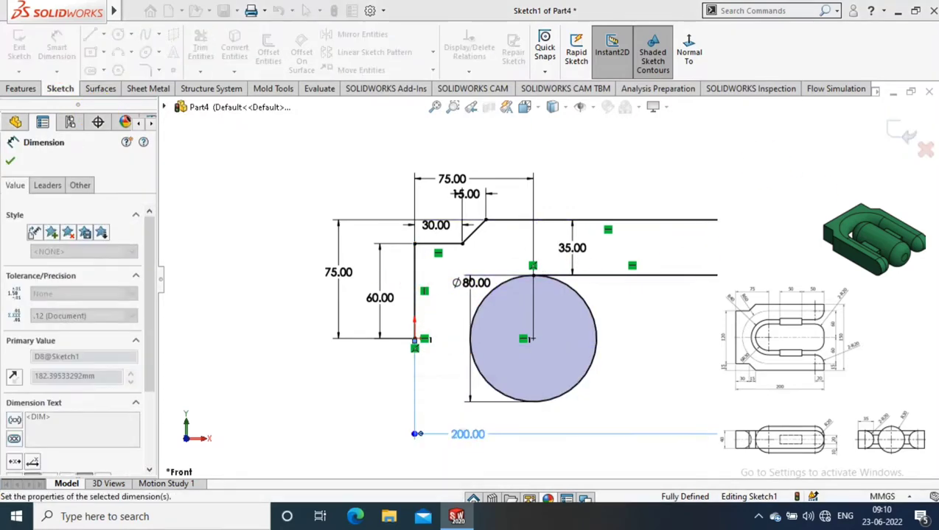
- Draw a horizontal centerline from the circle's centre out to the right
{"action": "scroll", "coordinate": [549, 278], "scroll_direction": "up", "scroll_amount": 1}
{"action": "left_click", "coordinate": [90, 35]}
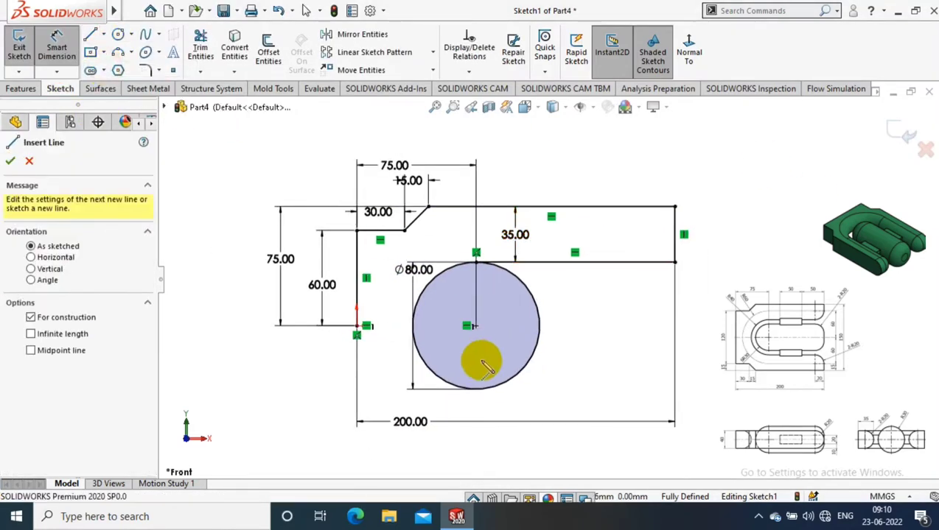
{"action": "left_click", "coordinate": [475, 327]}
{"action": "left_click", "coordinate": [628, 326]}
{"action": "key", "text": "Escape"}
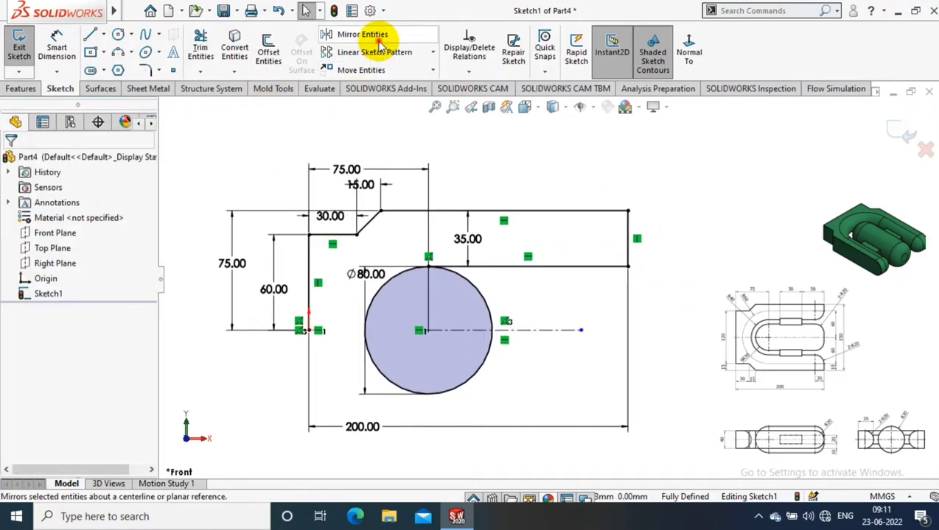
- Mirror the six outline lines about the centerline
{"action": "left_click", "coordinate": [307, 262]}
{"action": "left_click", "coordinate": [369, 224]}
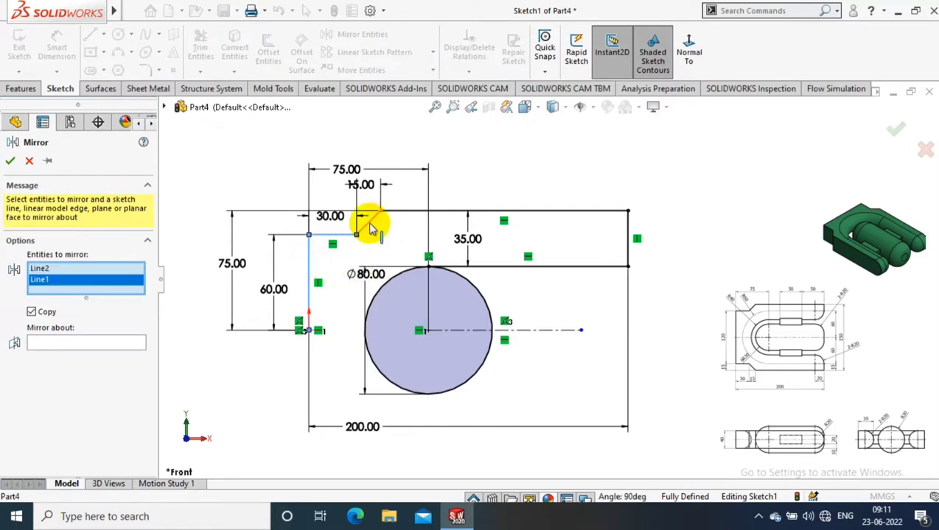
{"action": "left_click", "coordinate": [501, 212]}
{"action": "left_click", "coordinate": [627, 253]}
{"action": "left_click", "coordinate": [566, 266]}
{"action": "left_click", "coordinate": [449, 266]}
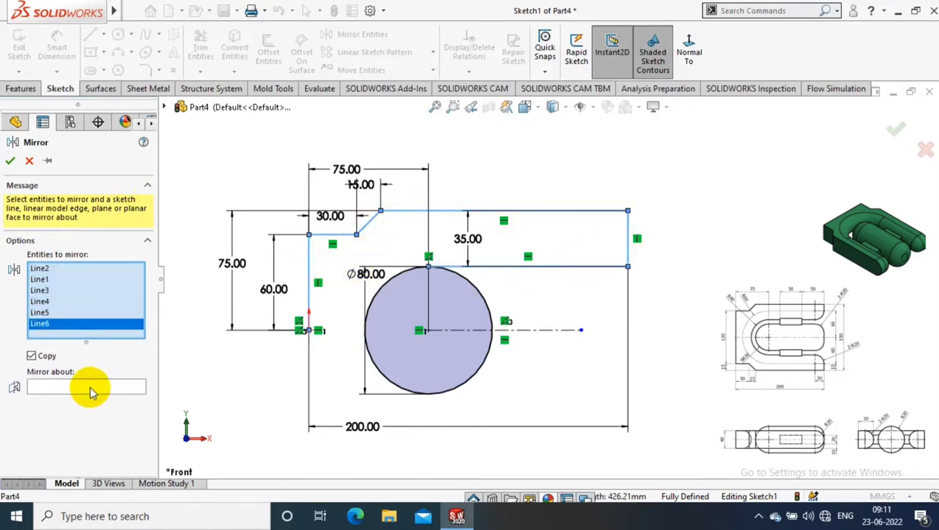
{"action": "left_click", "coordinate": [90, 393]}
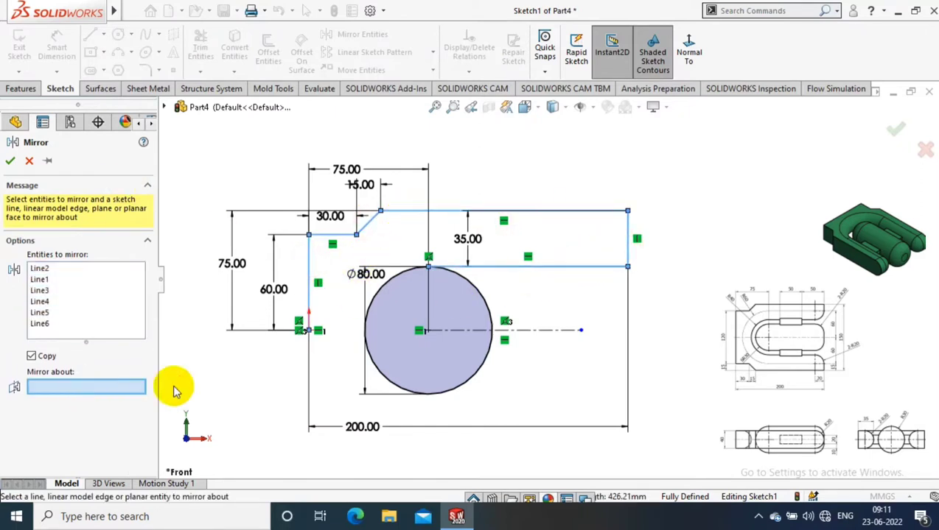
{"action": "left_click", "coordinate": [12, 160]}
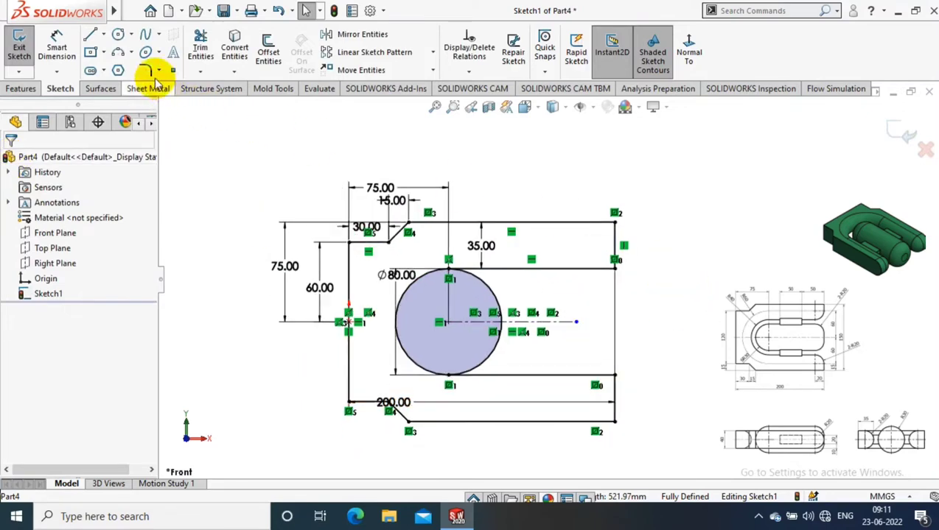
- Trim away the circle's right half to form the U-slot
{"action": "left_click", "coordinate": [200, 71]}
{"action": "left_click", "coordinate": [229, 88]}
{"action": "left_click_drag", "start_coordinate": [528, 293], "coordinate": [496, 371]}
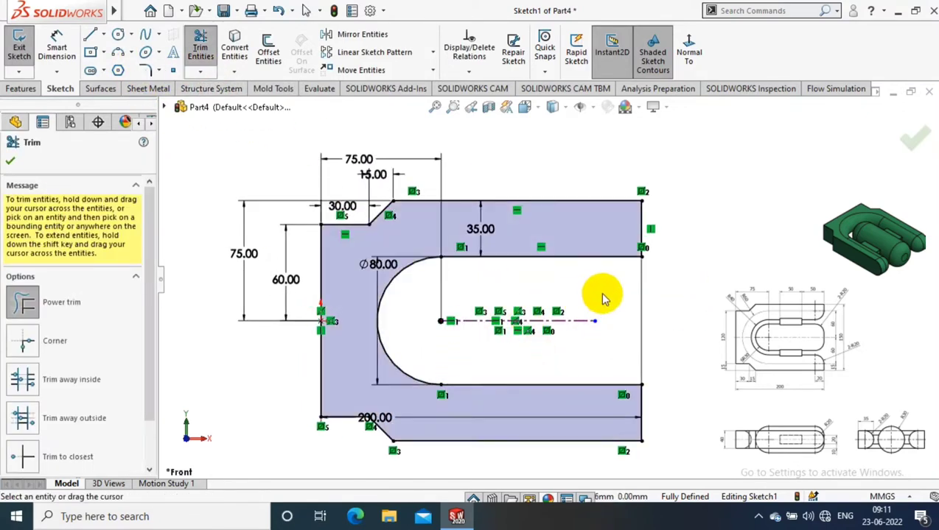
{"action": "left_click", "coordinate": [11, 160]}
- Extrude the U-slot sketch as a Mid Plane boss into a solid bracket
{"action": "left_click", "coordinate": [20, 88]}
{"action": "left_click", "coordinate": [25, 59]}
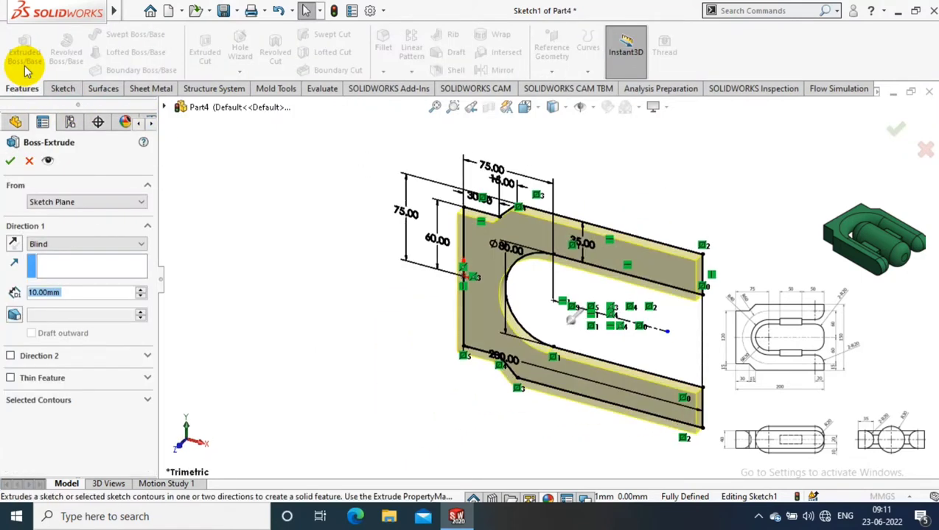
{"action": "left_click", "coordinate": [87, 244]}
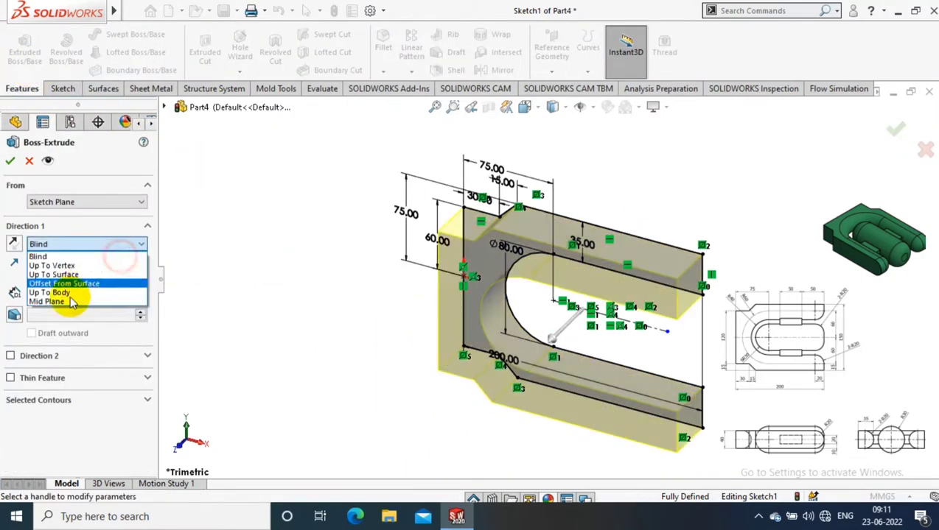
{"action": "left_click", "coordinate": [72, 302]}
{"action": "left_click", "coordinate": [11, 161]}
{"action": "mouse_move", "coordinate": [350, 264]}
{"action": "middle_mouse_down"}
{"action": "mouse_move", "coordinate": [711, 275]}
{"action": "mouse_move", "coordinate": [665, 341]}
{"action": "middle_mouse_up"}
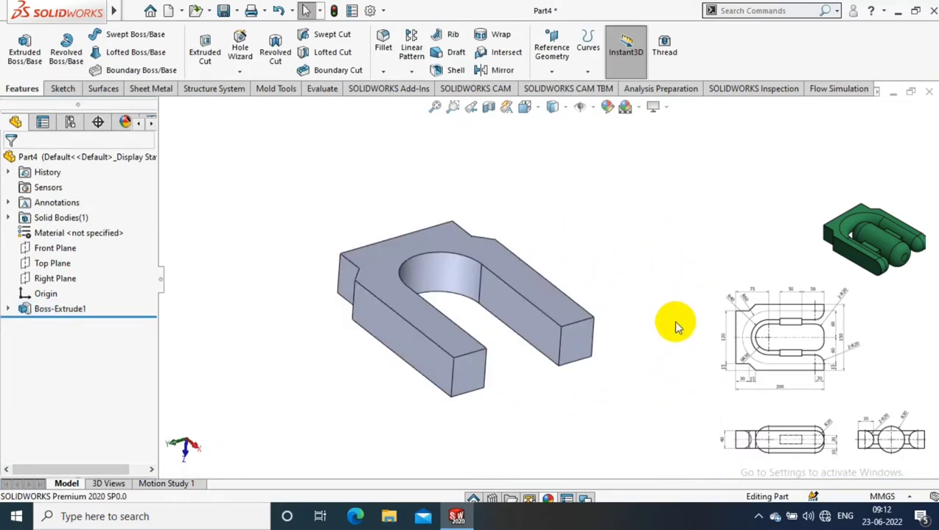
- View the bracket's end face Normal To and start a new sketch on it
{"action": "right_click", "coordinate": [588, 344]}
{"action": "left_click", "coordinate": [683, 153]}
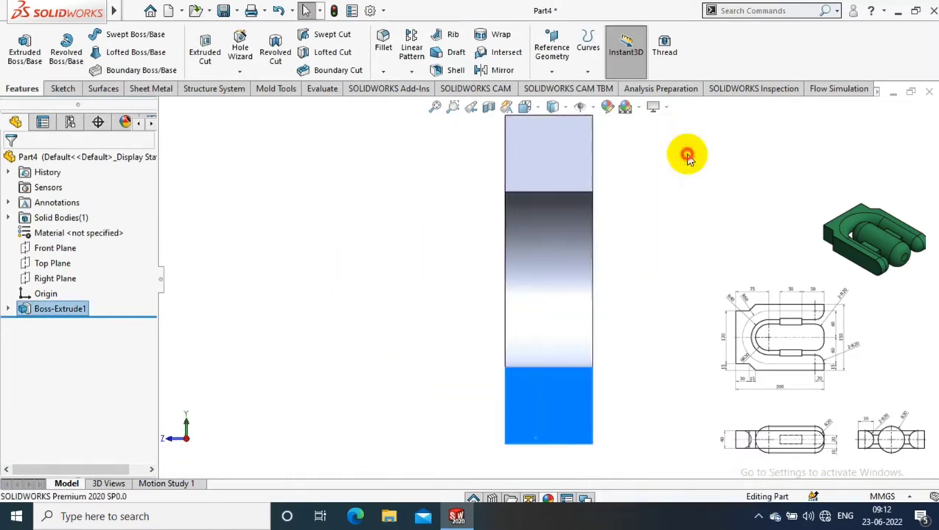
{"action": "left_click", "coordinate": [63, 89]}
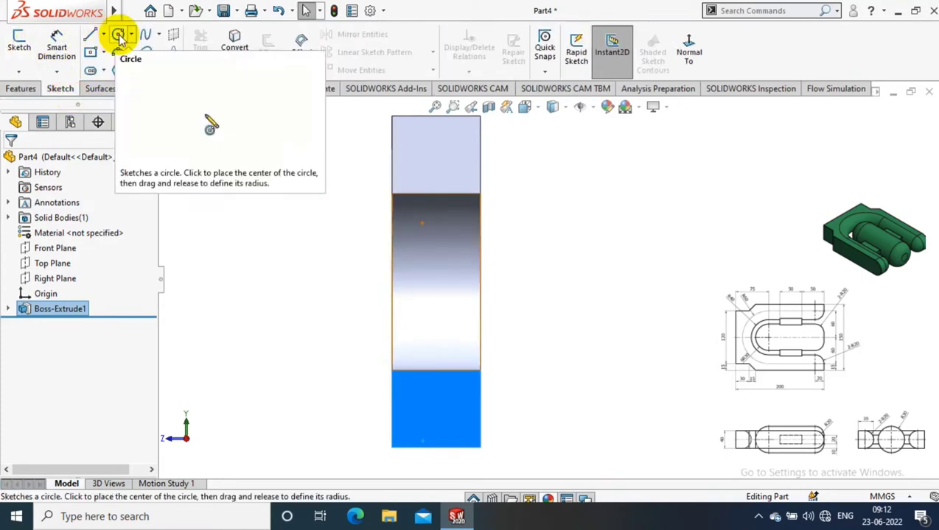
{"action": "left_click", "coordinate": [19, 43]}
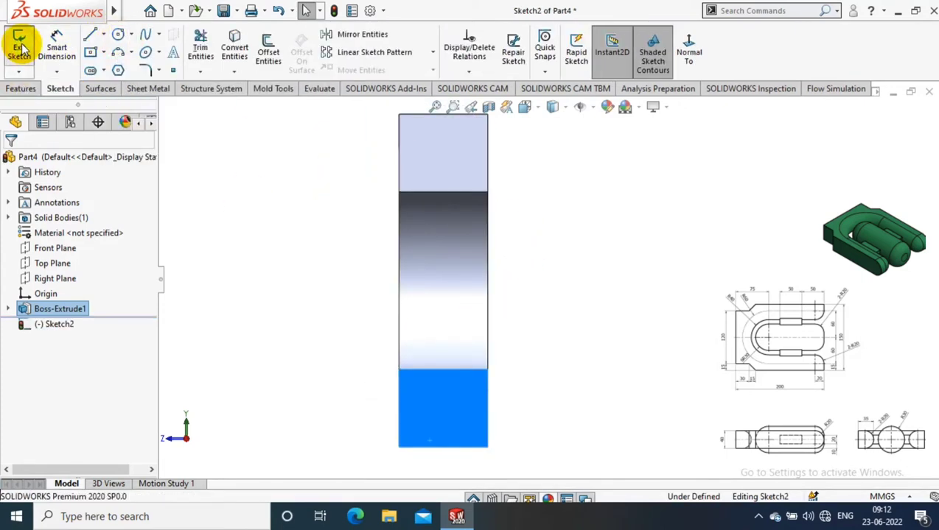
- Draw a circle on the end face and dimension it to Ø60
{"action": "left_click", "coordinate": [118, 35]}
{"action": "left_click", "coordinate": [443, 280]}
{"action": "left_click", "coordinate": [465, 331]}
{"action": "scroll", "coordinate": [660, 283], "scroll_direction": "down", "scroll_amount": 1}
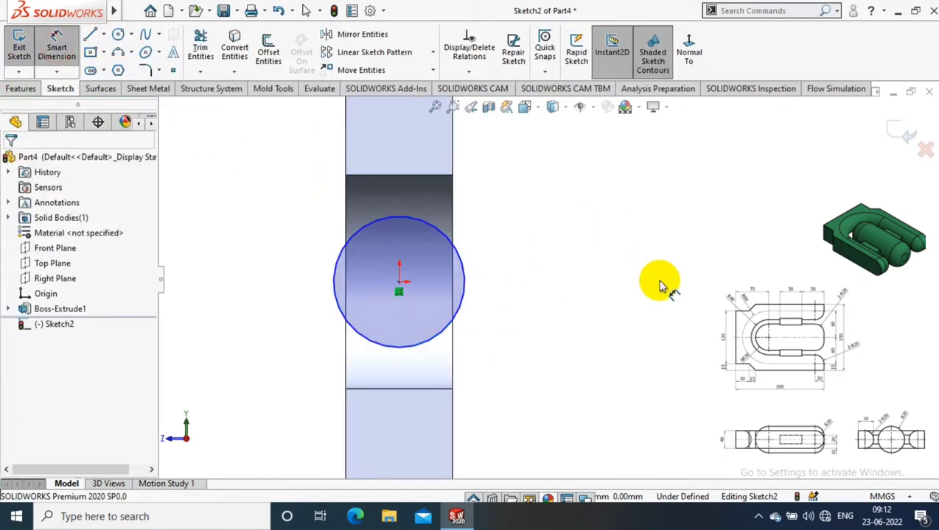
{"action": "left_click", "coordinate": [465, 308]}
{"action": "left_click", "coordinate": [505, 308]}
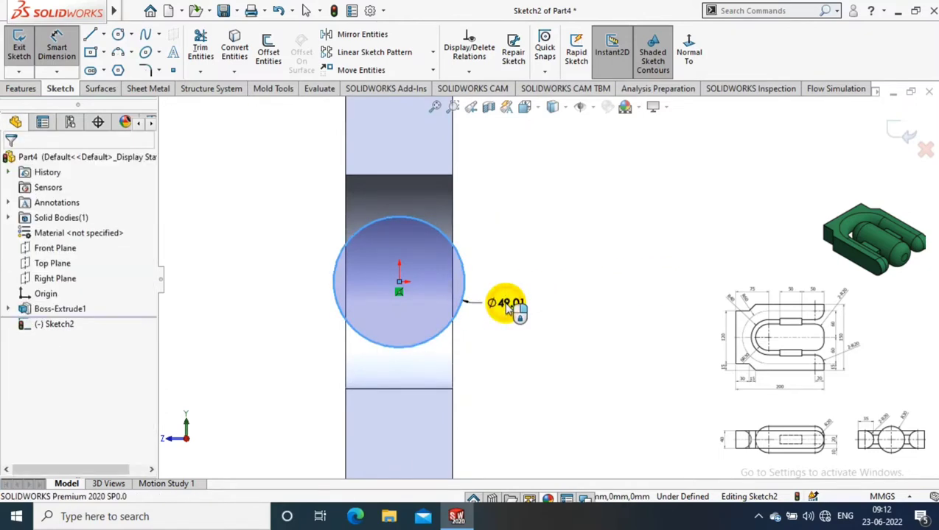
{"action": "type", "text": "60"}
{"action": "key", "text": "Return"}
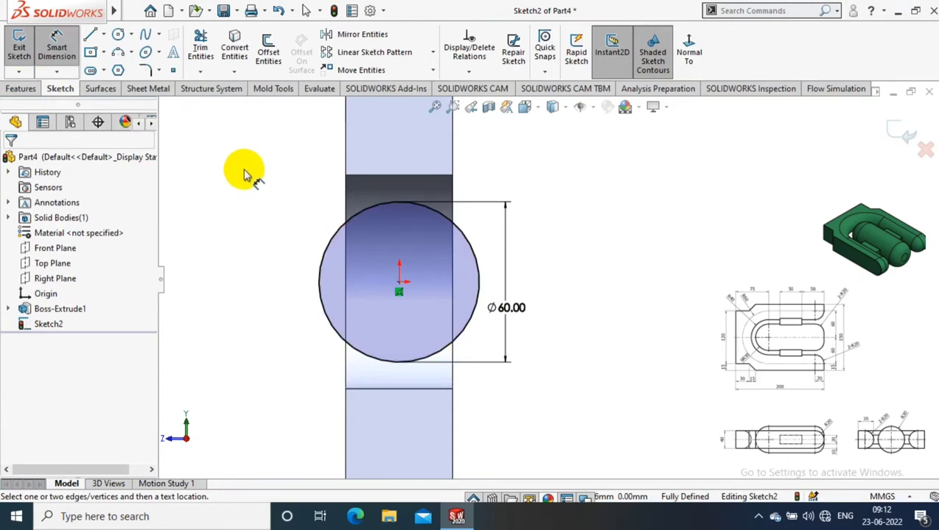
{"action": "key", "text": "e"}
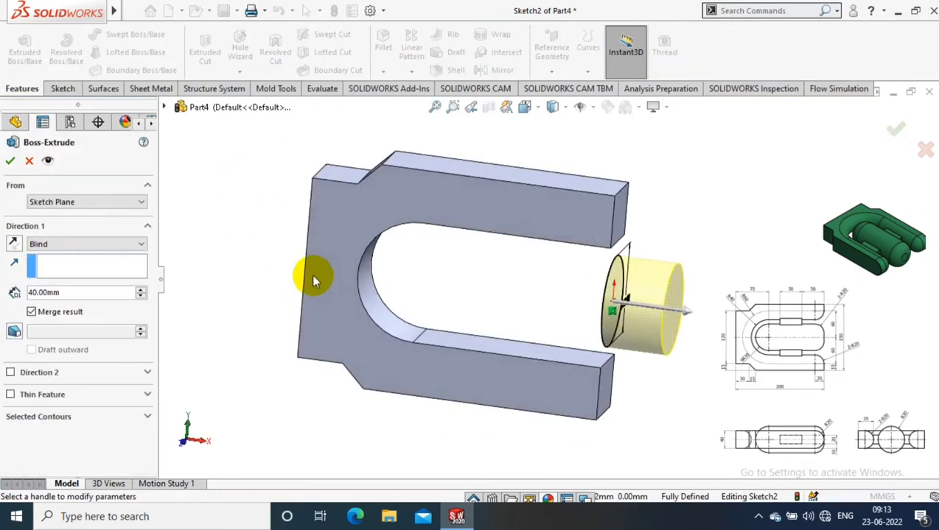
- Reverse the pin extrusion and end it Offset From Surface, 55 mm from the closed-end face
{"action": "left_click", "coordinate": [14, 245]}
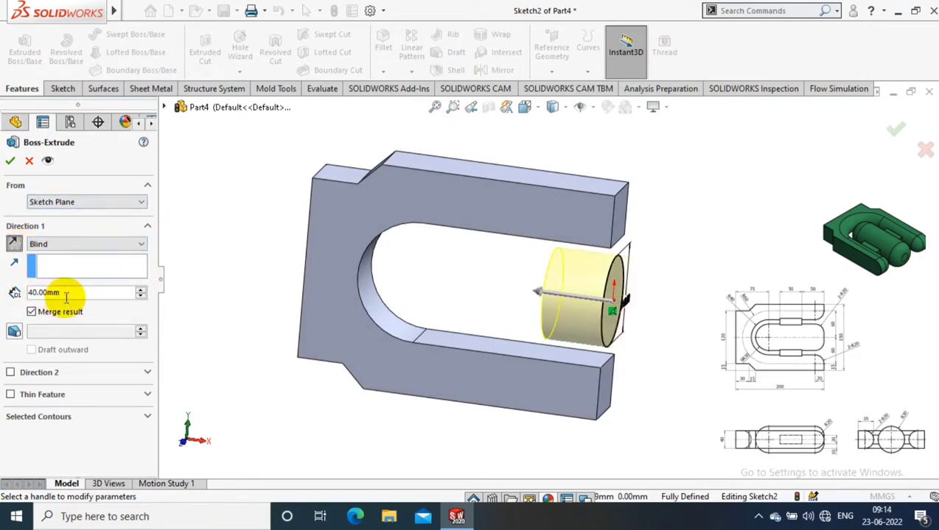
{"action": "left_click", "coordinate": [80, 244]}
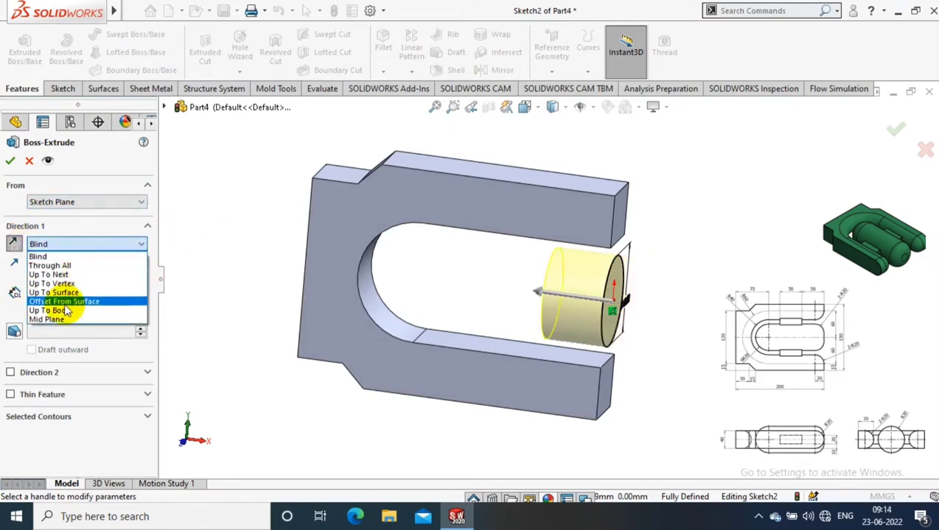
{"action": "left_click", "coordinate": [81, 296]}
{"action": "middle_click_drag", "start_coordinate": [190, 291], "coordinate": [285, 288]}
{"action": "left_click", "coordinate": [280, 274]}
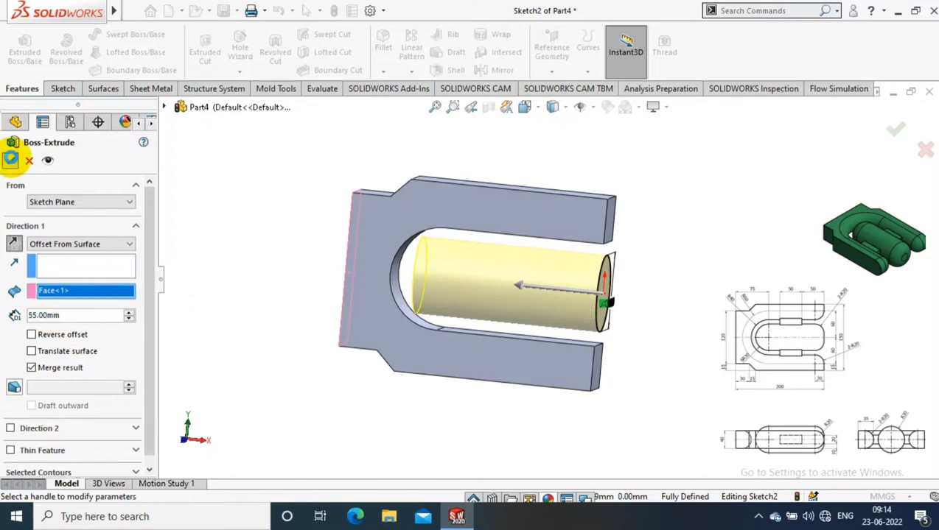
{"action": "left_click", "coordinate": [10, 161]}
{"action": "mouse_move", "coordinate": [524, 250]}
{"action": "middle_mouse_down"}
{"action": "mouse_move", "coordinate": [691, 264]}
{"action": "mouse_move", "coordinate": [669, 252]}
{"action": "middle_mouse_up"}
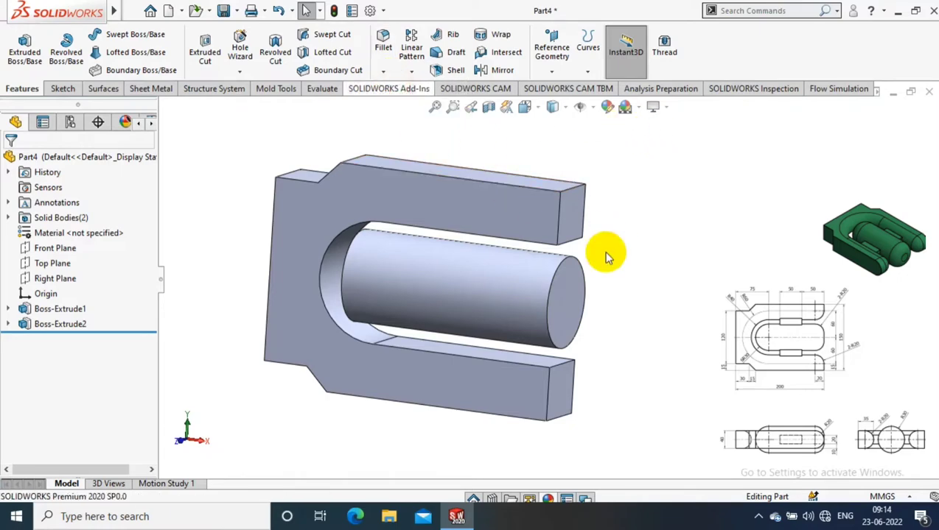
- Round one end edge of the pin with a 20 mm fillet
{"action": "left_click", "coordinate": [569, 264]}
{"action": "left_click", "coordinate": [73, 299]}
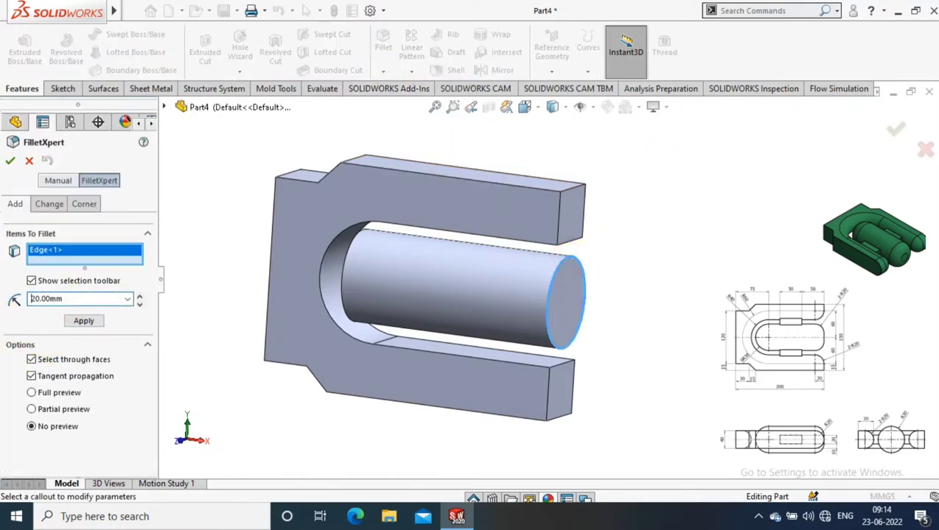
{"action": "left_click", "coordinate": [13, 162]}
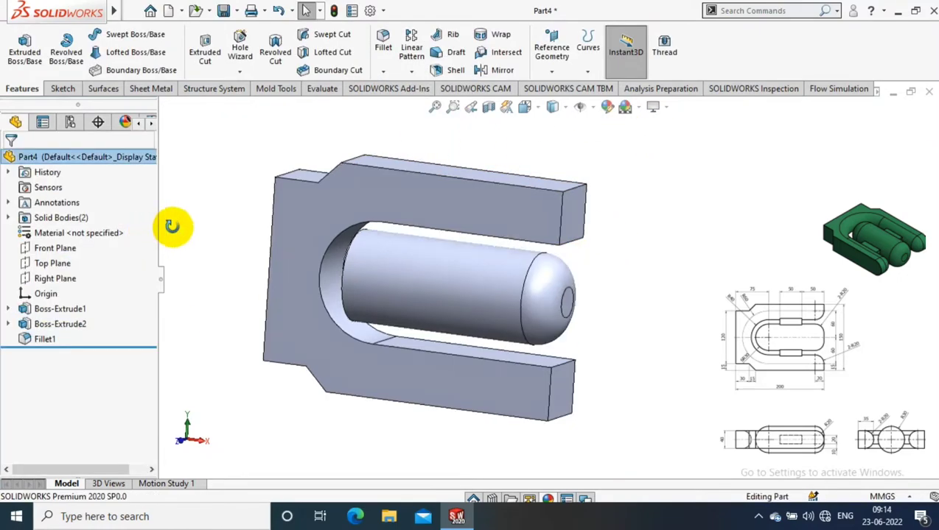
{"action": "middle_click_drag", "start_coordinate": [172, 226], "coordinate": [220, 213]}
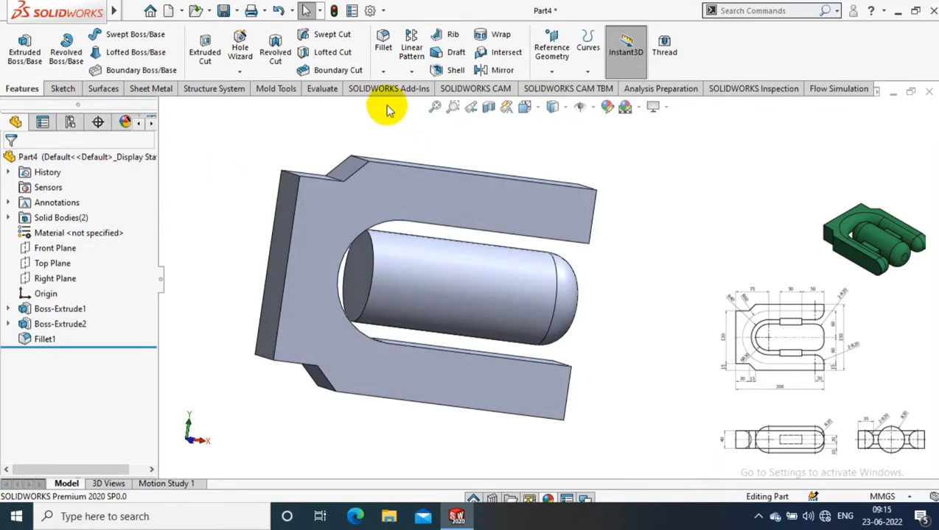
- Round the pin's other end edge with a 30 mm fillet
{"action": "left_click", "coordinate": [369, 271]}
{"action": "left_click", "coordinate": [85, 297]}
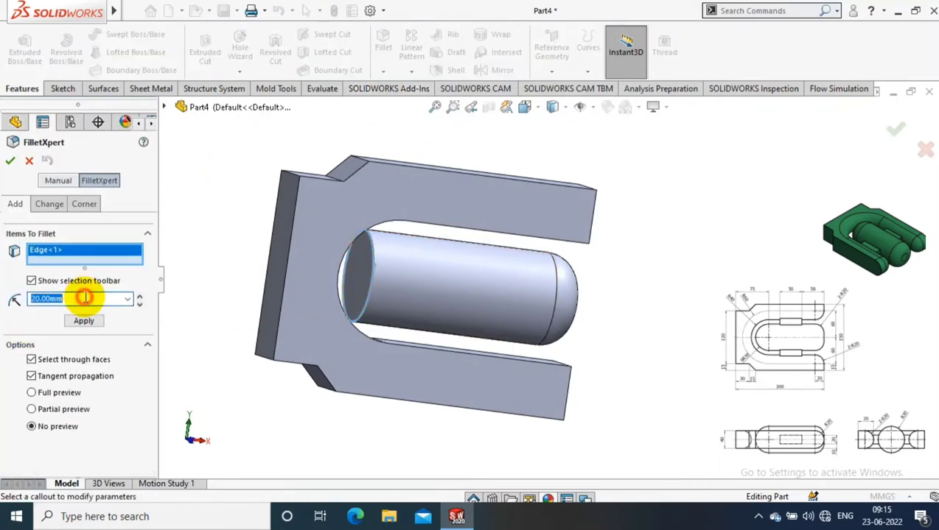
{"action": "key", "text": "Return"}
{"action": "left_click", "coordinate": [10, 161]}
{"action": "mouse_move", "coordinate": [119, 179]}
{"action": "middle_mouse_down"}
{"action": "mouse_move", "coordinate": [167, 146]}
{"action": "mouse_move", "coordinate": [221, 214]}
{"action": "mouse_move", "coordinate": [218, 151]}
{"action": "mouse_move", "coordinate": [224, 159]}
{"action": "middle_mouse_up"}
{"action": "left_click", "coordinate": [384, 71]}
{"action": "left_click", "coordinate": [385, 121]}
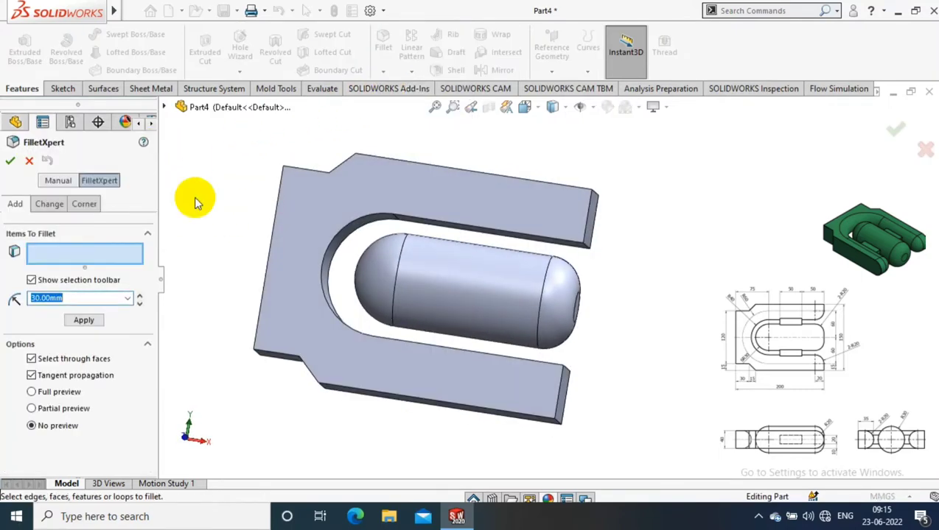
{"action": "left_click", "coordinate": [59, 180]}
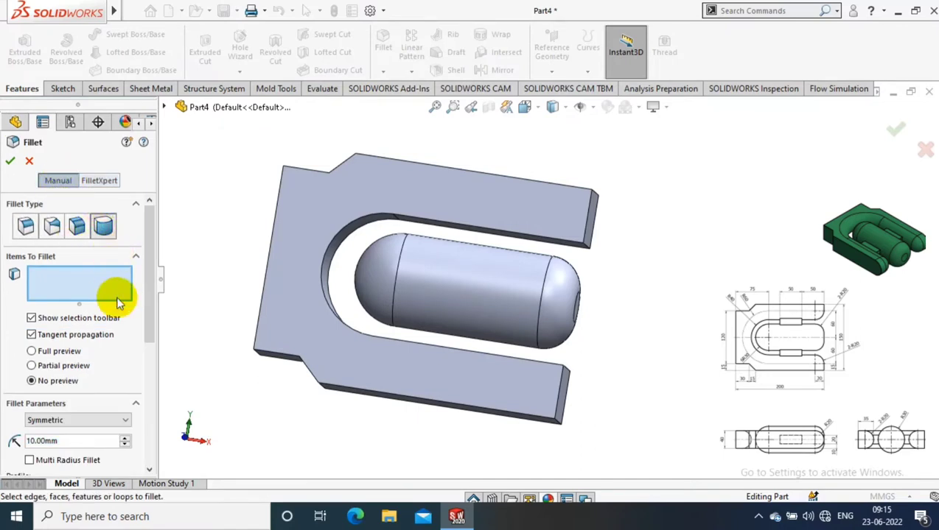
- Apply a full round fillet using the top face, the inner U-slot faces and the opposite face
{"action": "left_click", "coordinate": [374, 209]}
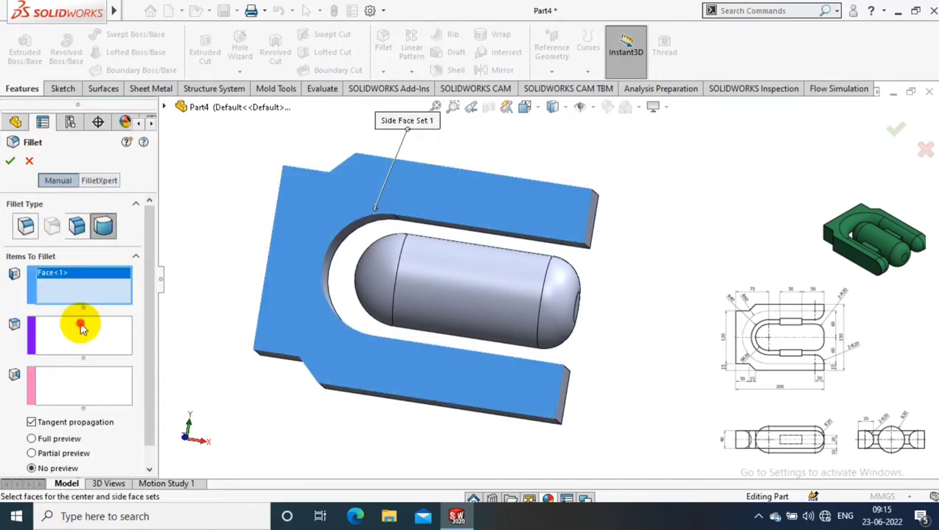
{"action": "left_click", "coordinate": [81, 328]}
{"action": "middle_click_drag", "start_coordinate": [241, 324], "coordinate": [372, 241]}
{"action": "left_click", "coordinate": [373, 241]}
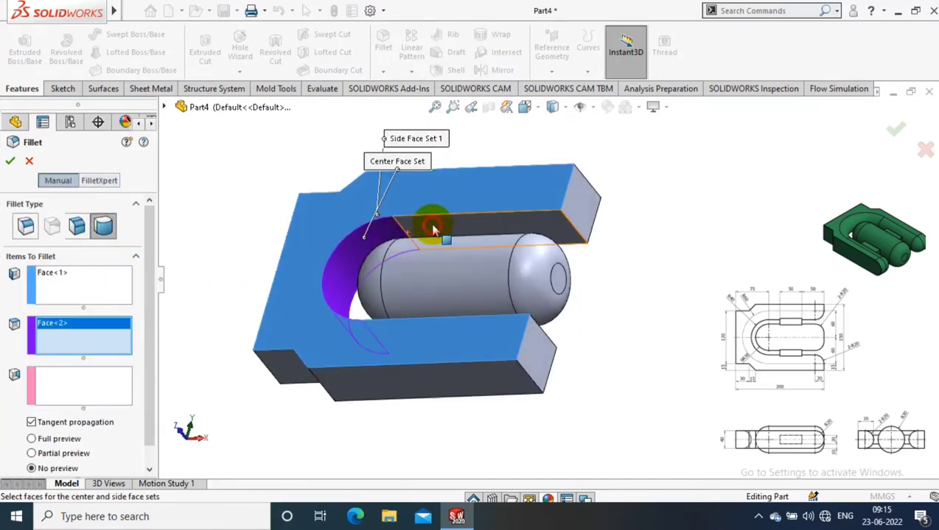
{"action": "left_click", "coordinate": [435, 231]}
{"action": "middle_click_drag", "start_coordinate": [435, 232], "coordinate": [430, 352]}
{"action": "left_click", "coordinate": [429, 352]}
{"action": "left_click", "coordinate": [74, 383]}
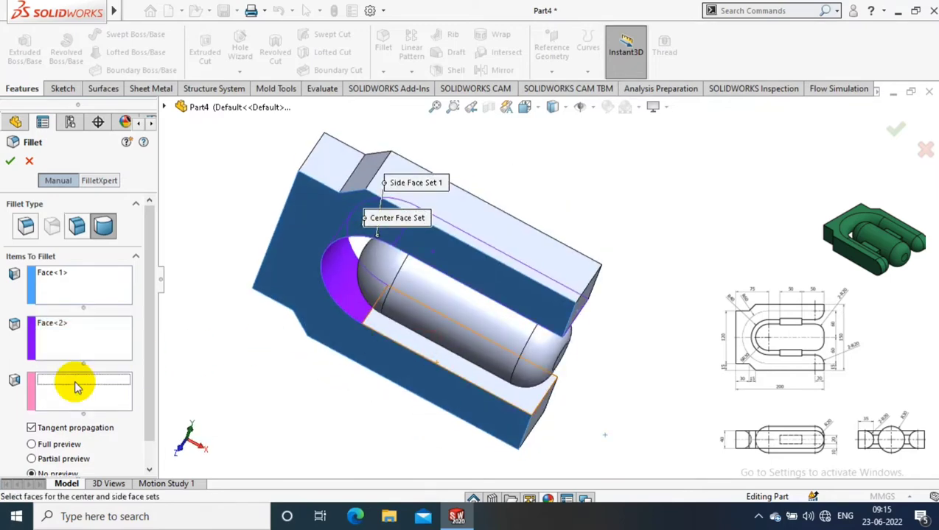
{"action": "mouse_move", "coordinate": [317, 309]}
{"action": "middle_mouse_down"}
{"action": "mouse_move", "coordinate": [490, 201]}
{"action": "mouse_move", "coordinate": [534, 208]}
{"action": "middle_mouse_up"}
{"action": "left_click", "coordinate": [534, 207]}
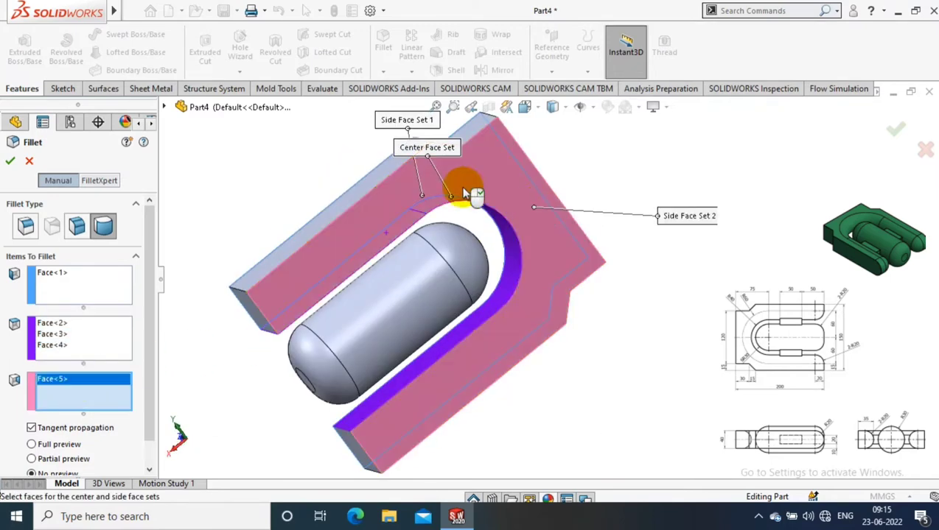
{"action": "left_click", "coordinate": [9, 160]}
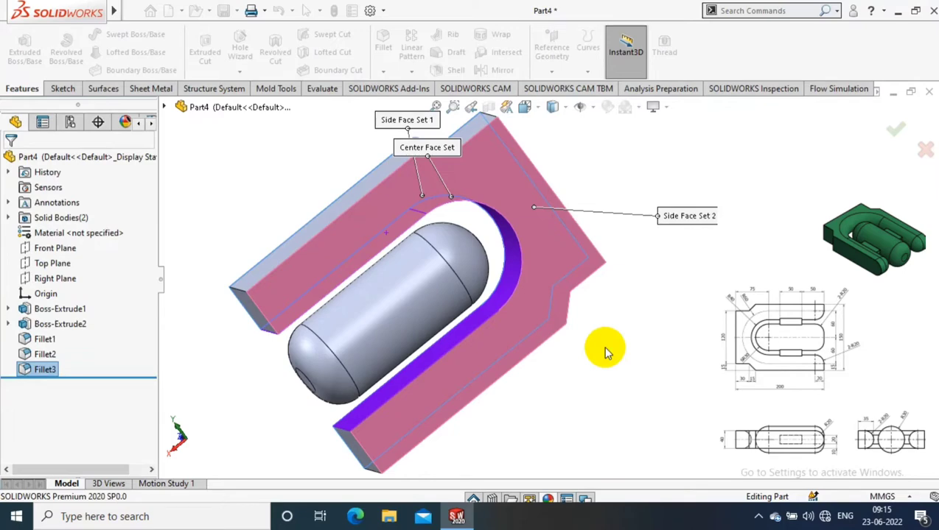
- Rotate back to the front and bring up options for the bracket's flat front face
{"action": "middle_click_drag", "start_coordinate": [605, 351], "coordinate": [501, 221]}
{"action": "left_click", "coordinate": [503, 196]}
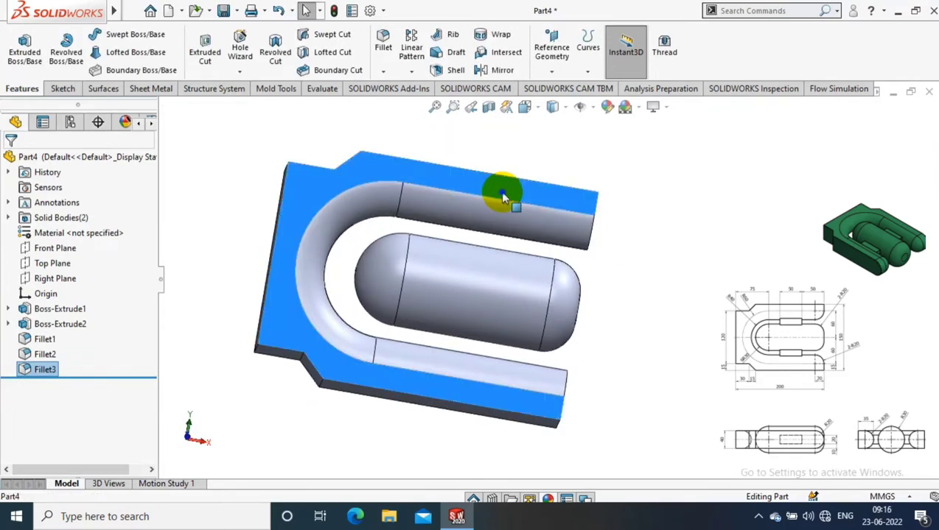
{"action": "right_click", "coordinate": [503, 195]}
- Start a sketch on the front face and draw a center rectangle above the pin
{"action": "left_click", "coordinate": [598, 132]}
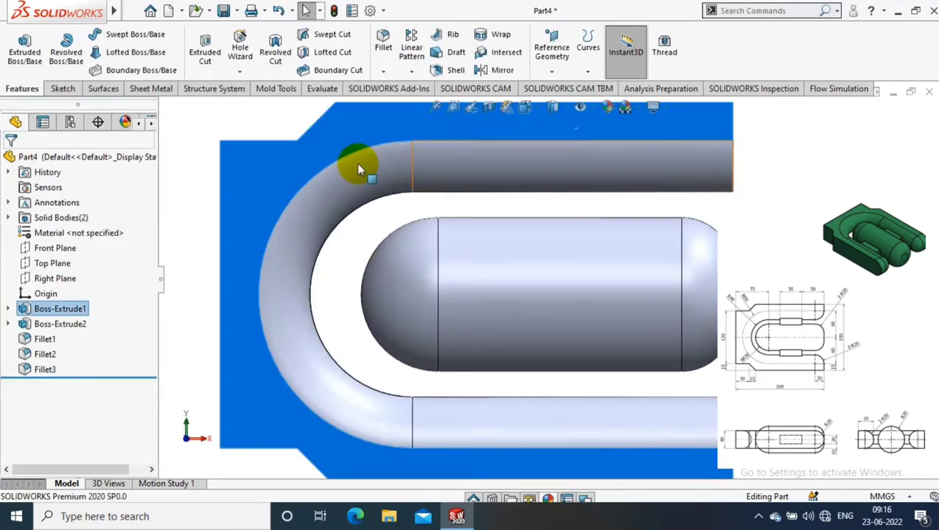
{"action": "left_click", "coordinate": [63, 89]}
{"action": "left_click", "coordinate": [19, 46]}
{"action": "left_click", "coordinate": [103, 52]}
{"action": "left_click", "coordinate": [109, 89]}
{"action": "scroll", "coordinate": [678, 209], "scroll_direction": "down", "scroll_amount": 3}
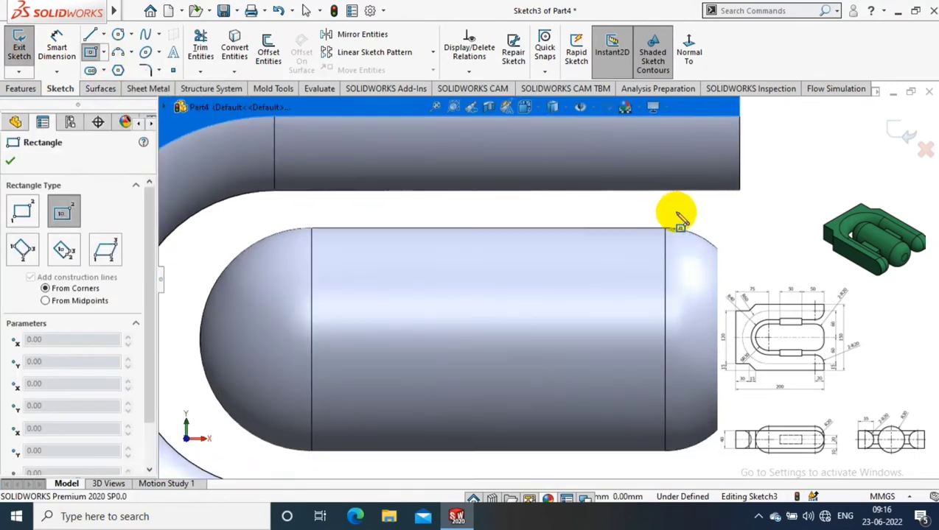
{"action": "left_click", "coordinate": [495, 219]}
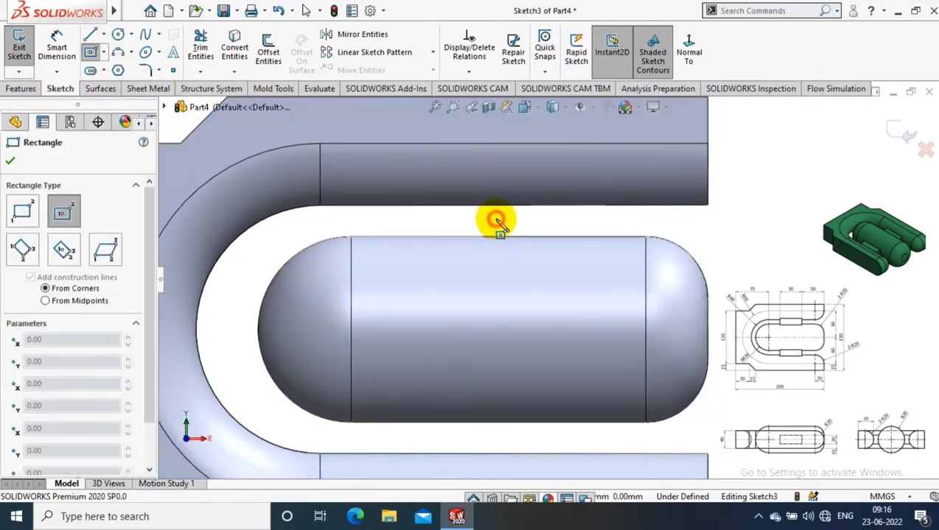
{"action": "left_click", "coordinate": [569, 242]}
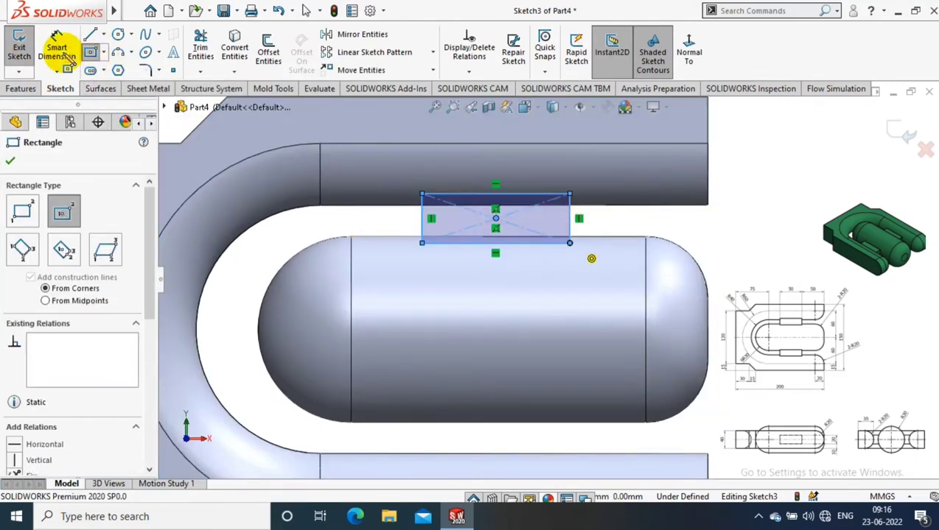
- Dimension the rectangle's top edge to 50 mm wide
{"action": "left_click", "coordinate": [57, 45]}
{"action": "left_click", "coordinate": [471, 194]}
{"action": "left_click", "coordinate": [503, 161]}
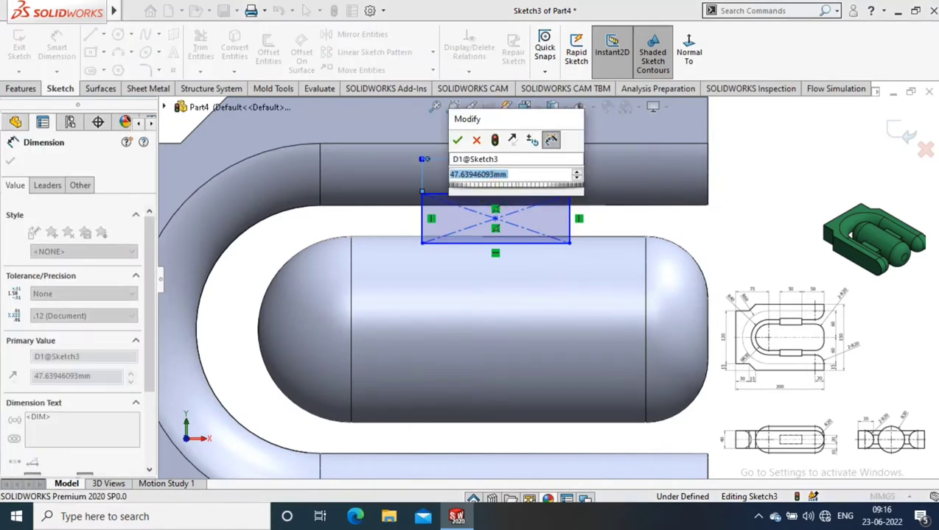
{"action": "type", "text": "50"}
{"action": "key", "text": "Return"}
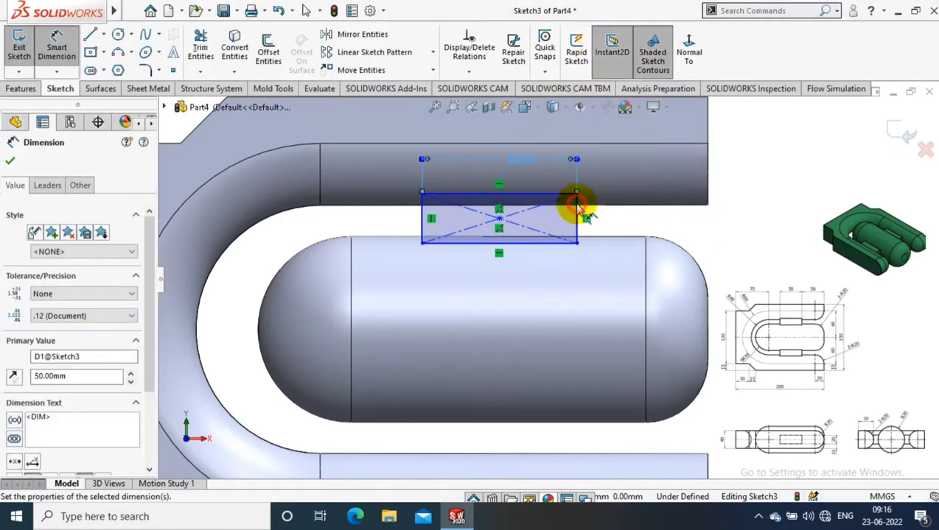
- Offset the rectangle 50 mm from the model's right edge and set its height to 20 mm
{"action": "left_click", "coordinate": [576, 207]}
{"action": "left_click", "coordinate": [709, 190]}
{"action": "left_click", "coordinate": [681, 225]}
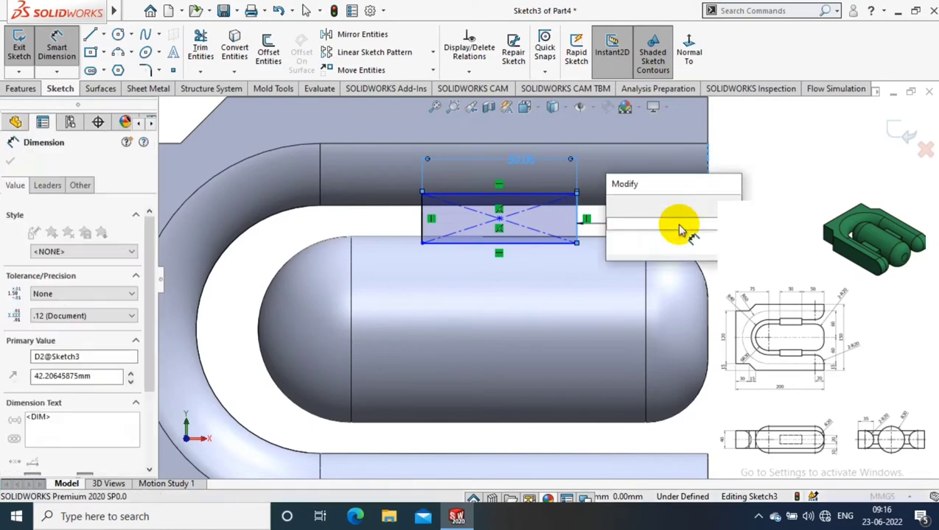
{"action": "type", "text": "50"}
{"action": "key", "text": "Return"}
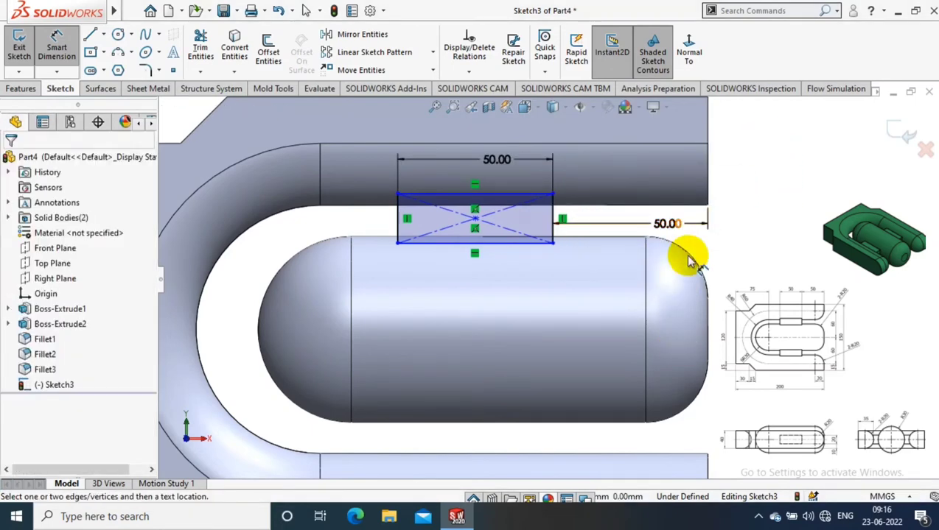
{"action": "left_click", "coordinate": [554, 212]}
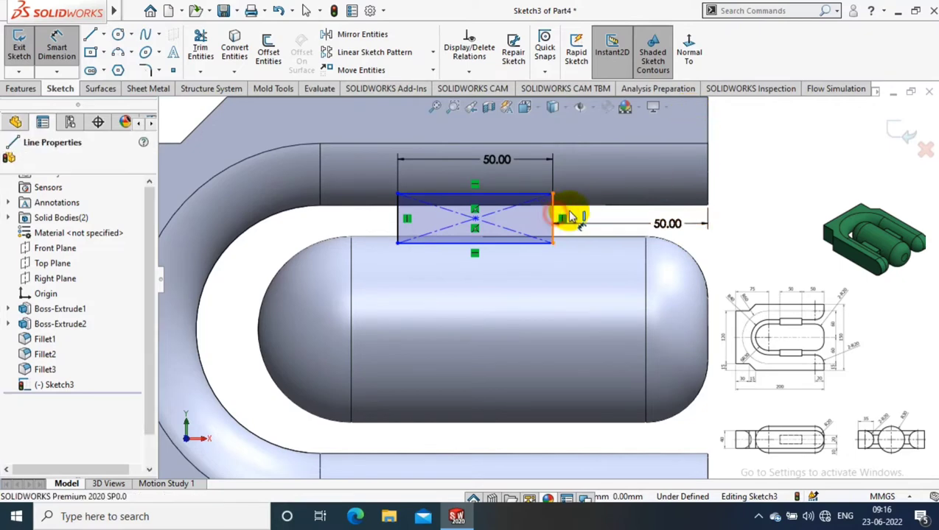
{"action": "left_click", "coordinate": [598, 214]}
{"action": "type", "text": "20"}
{"action": "key", "text": "Return"}
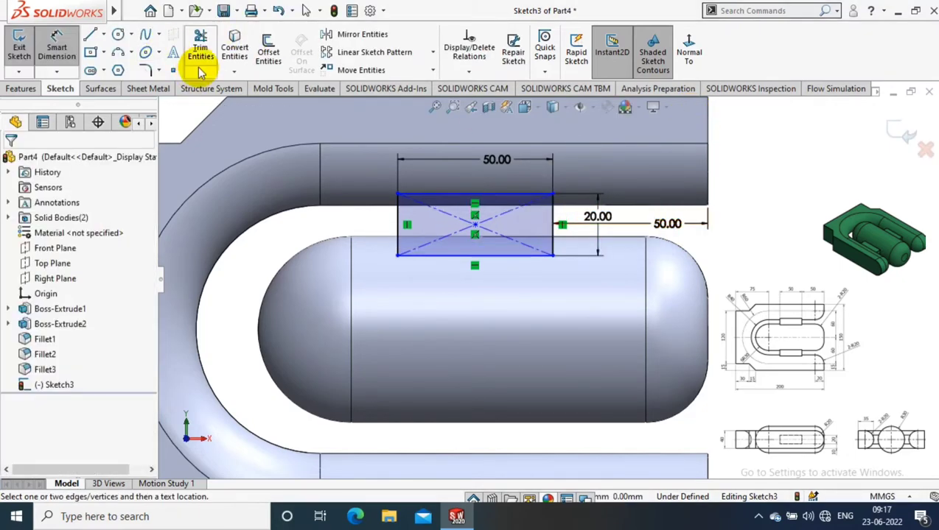
- Draw a horizontal centerline leftward from the rectangle's corner
{"action": "left_click", "coordinate": [102, 34]}
{"action": "left_click", "coordinate": [123, 67]}
{"action": "left_click", "coordinate": [354, 211]}
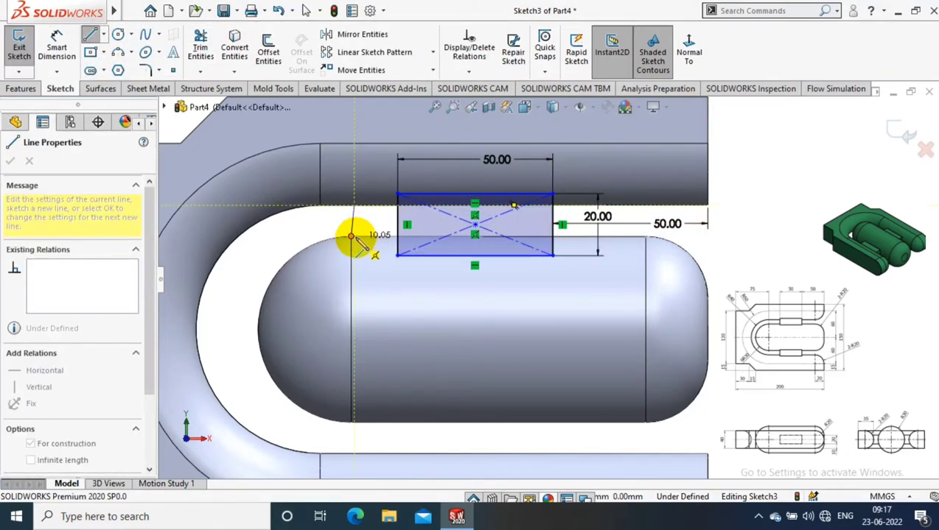
{"action": "key", "text": "Escape"}
{"action": "left_click", "coordinate": [102, 35]}
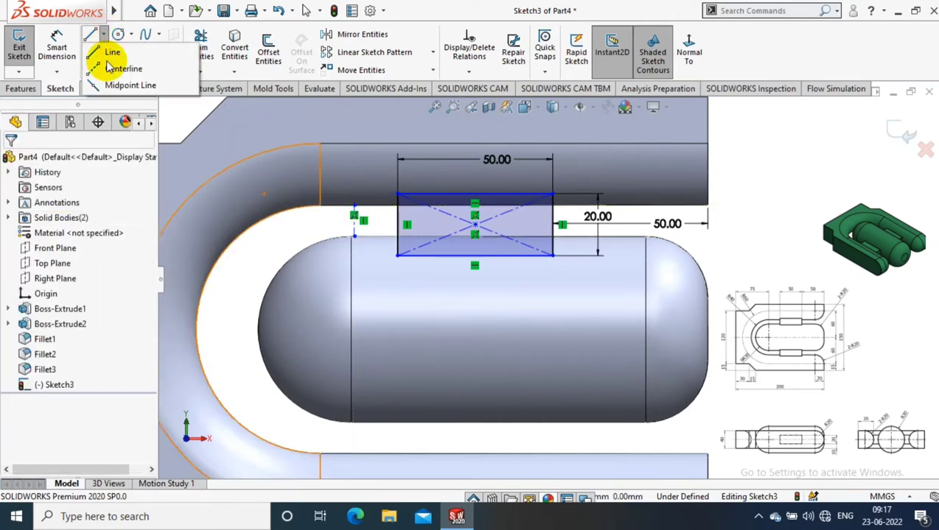
{"action": "left_click", "coordinate": [122, 67]}
{"action": "left_click", "coordinate": [354, 221]}
{"action": "left_click", "coordinate": [317, 221]}
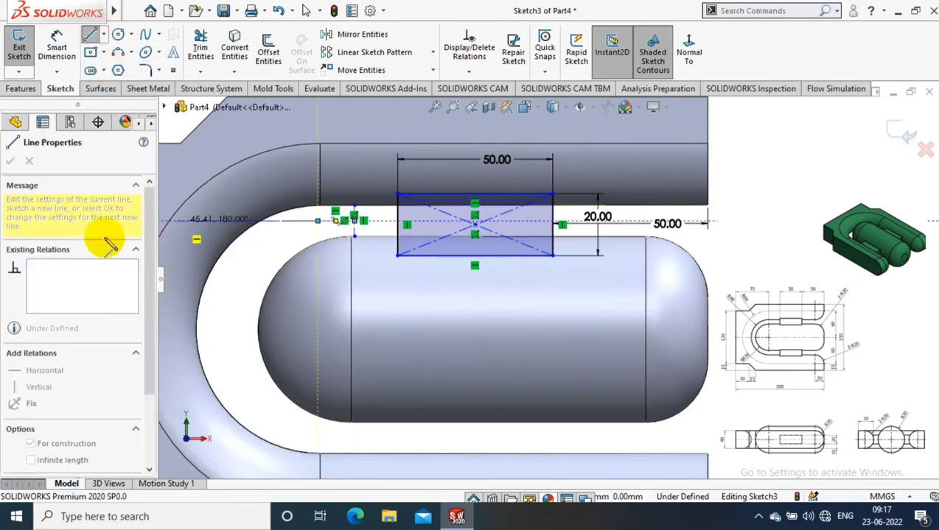
{"action": "key", "text": "Escape"}
- Select the centerline together with rectangle edges, then clear the selection
{"action": "left_click", "coordinate": [335, 220]}
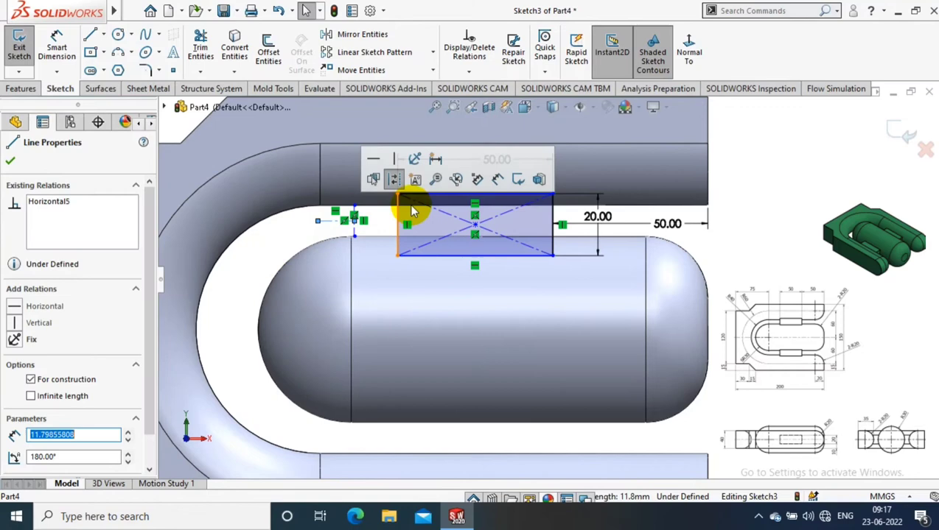
{"action": "left_click", "coordinate": [529, 195]}
{"action": "left_click", "coordinate": [497, 256], "text": "ctrl"}
{"action": "left_click", "coordinate": [496, 256], "text": "ctrl"}
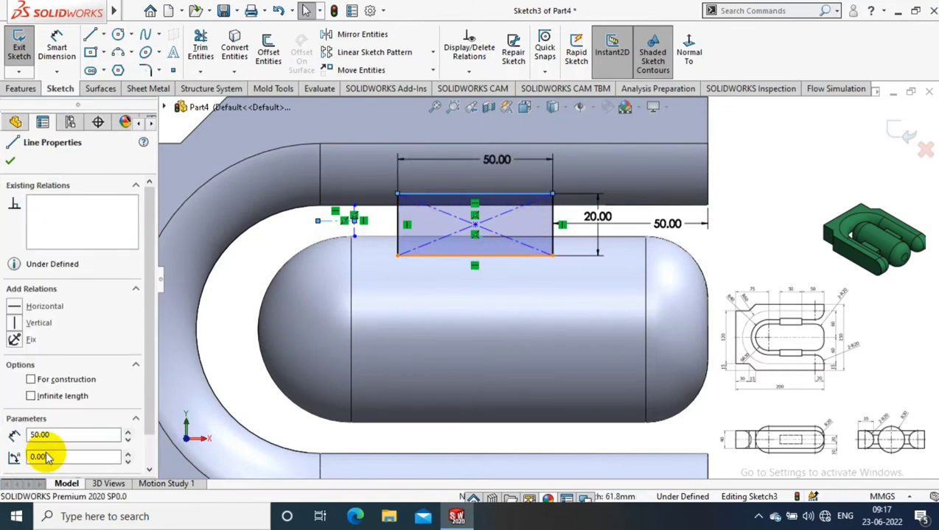
{"action": "left_click", "coordinate": [750, 190]}
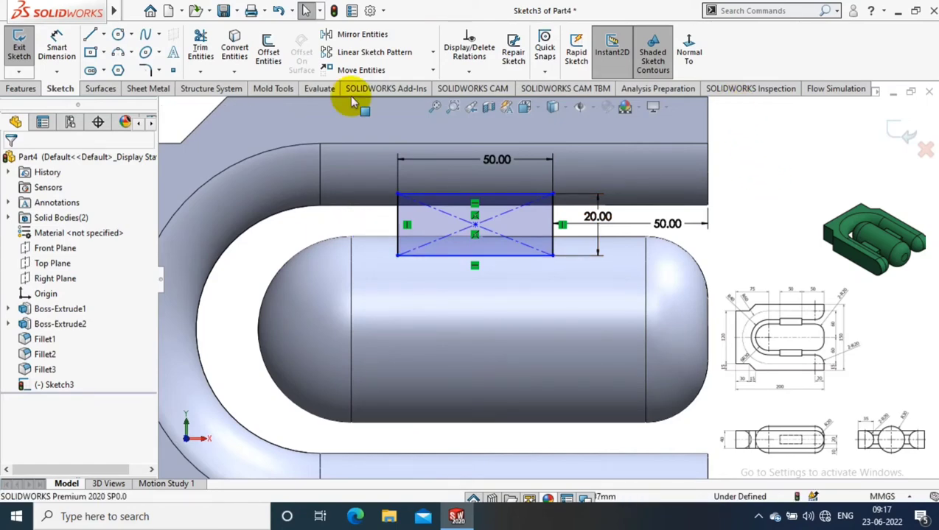
- Add a 10 mm vertical spacing dimension to the rectangle's bottom edge and exit Sketch3
{"action": "left_click", "coordinate": [51, 41]}
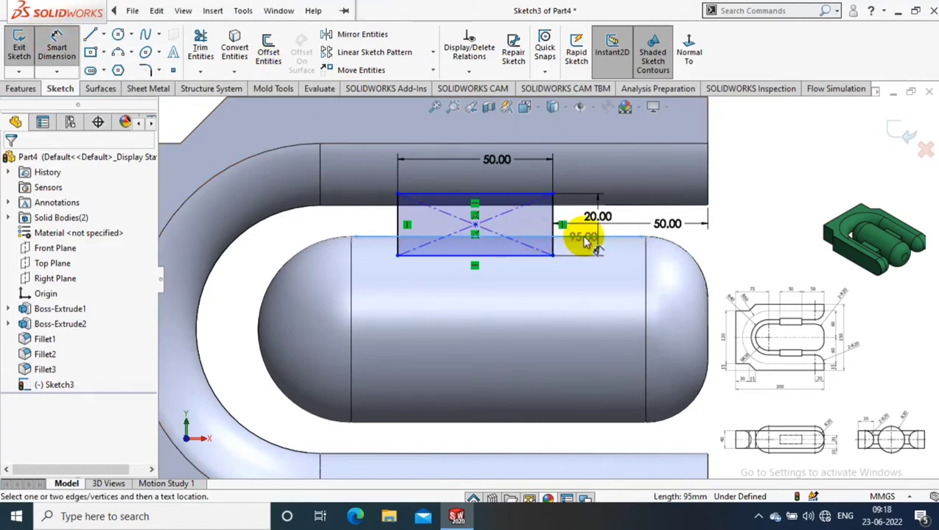
{"action": "left_click", "coordinate": [576, 235]}
{"action": "left_click", "coordinate": [542, 255]}
{"action": "left_click", "coordinate": [708, 224]}
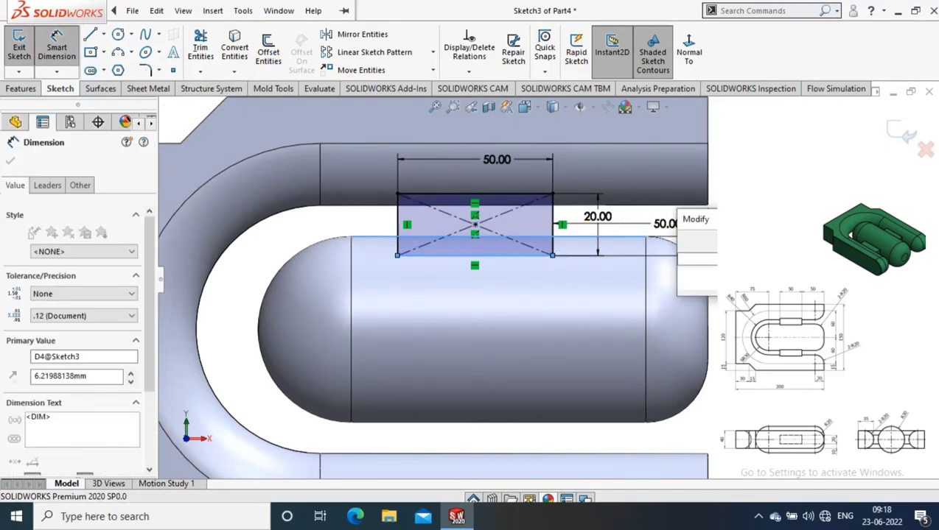
{"action": "type", "text": "10"}
{"action": "key", "text": "Return"}
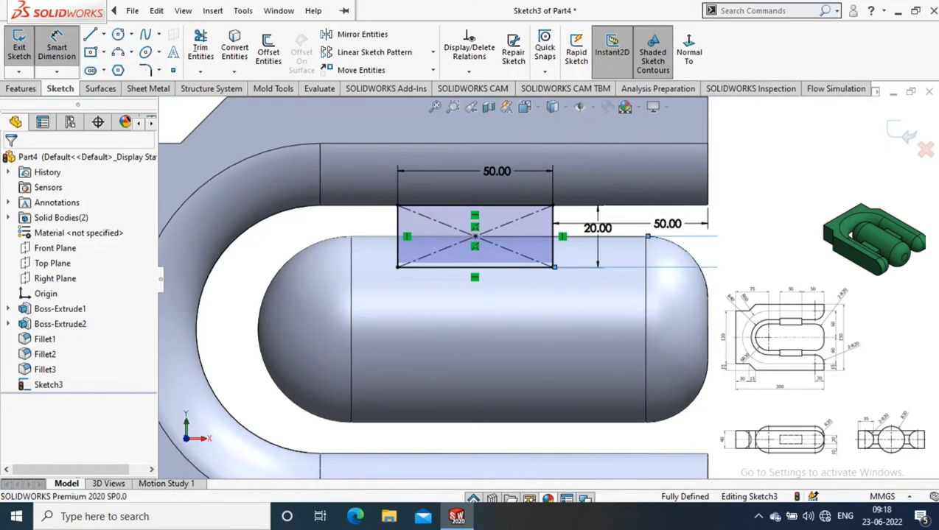
{"action": "left_click", "coordinate": [899, 133]}
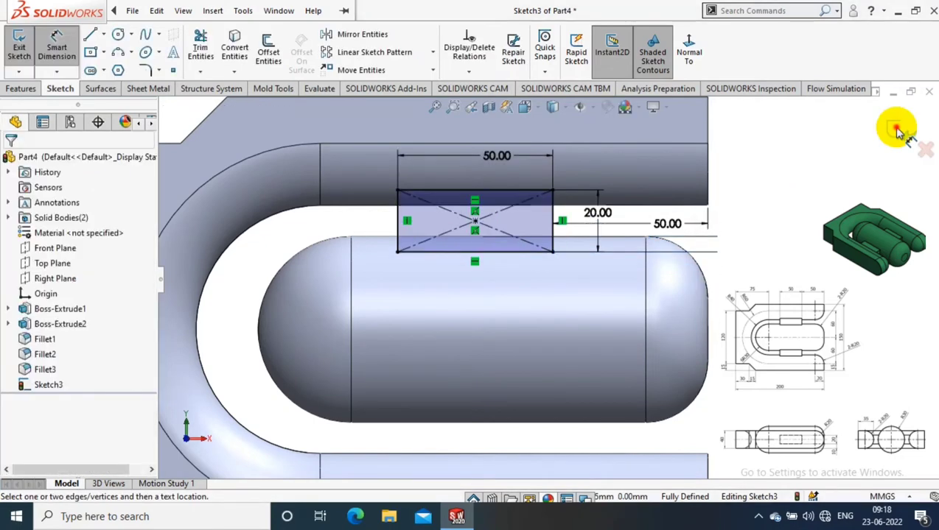
{"action": "left_click", "coordinate": [897, 131]}
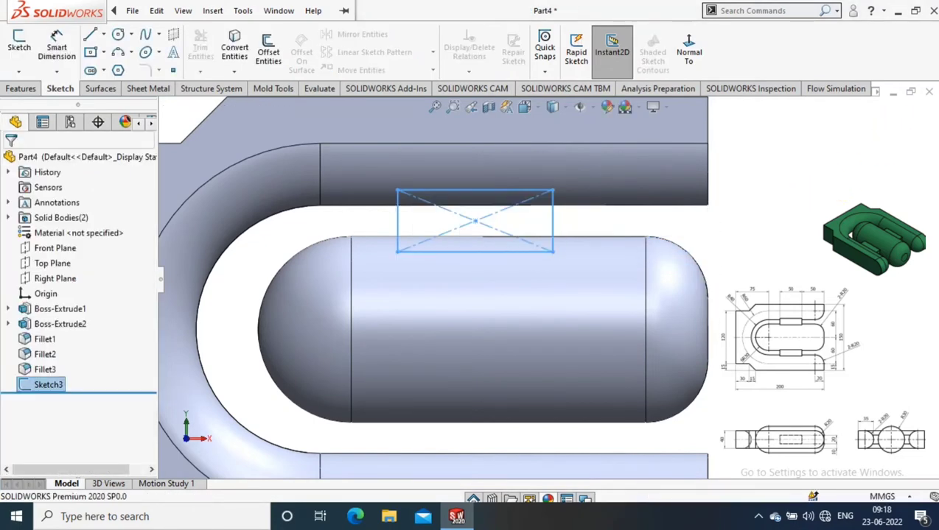
- Extrude Sketch3 as a Blind 55 mm boss starting from a 10 mm offset
{"action": "middle_click_drag", "start_coordinate": [700, 234], "coordinate": [754, 193]}
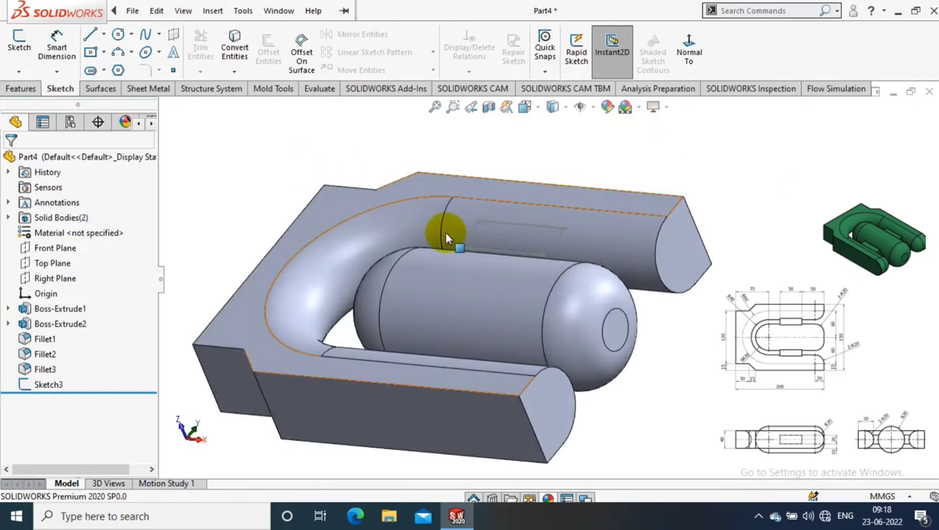
{"action": "middle_click_drag", "start_coordinate": [443, 232], "coordinate": [191, 139]}
{"action": "left_click", "coordinate": [20, 89]}
{"action": "left_click", "coordinate": [24, 52]}
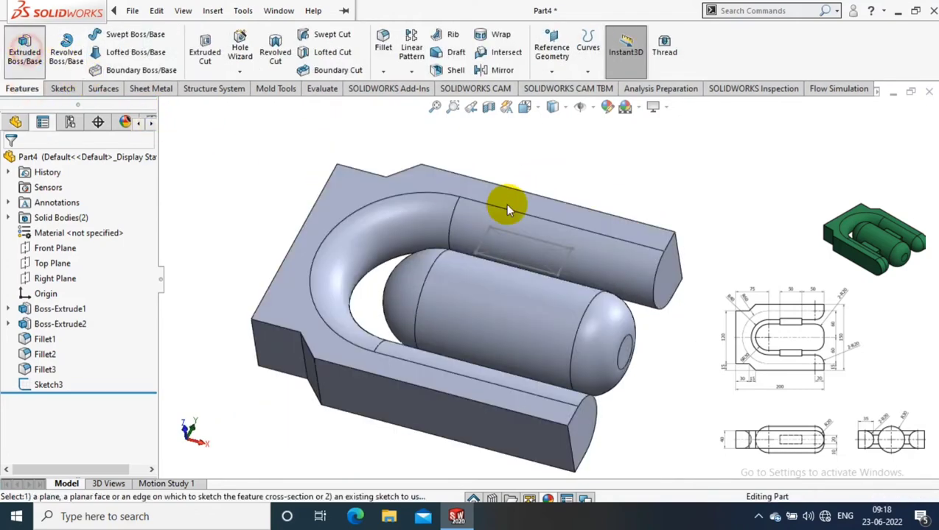
{"action": "left_click", "coordinate": [527, 275]}
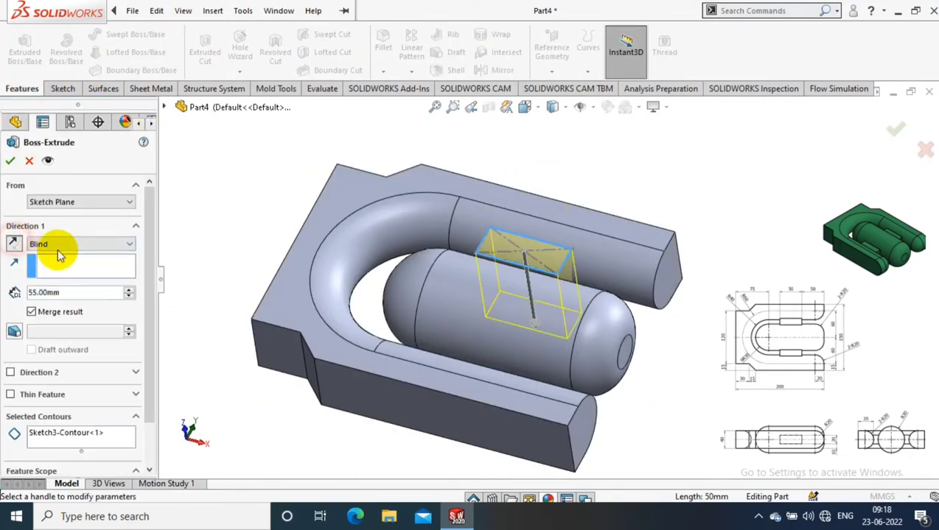
{"action": "middle_click_drag", "start_coordinate": [648, 221], "coordinate": [697, 263]}
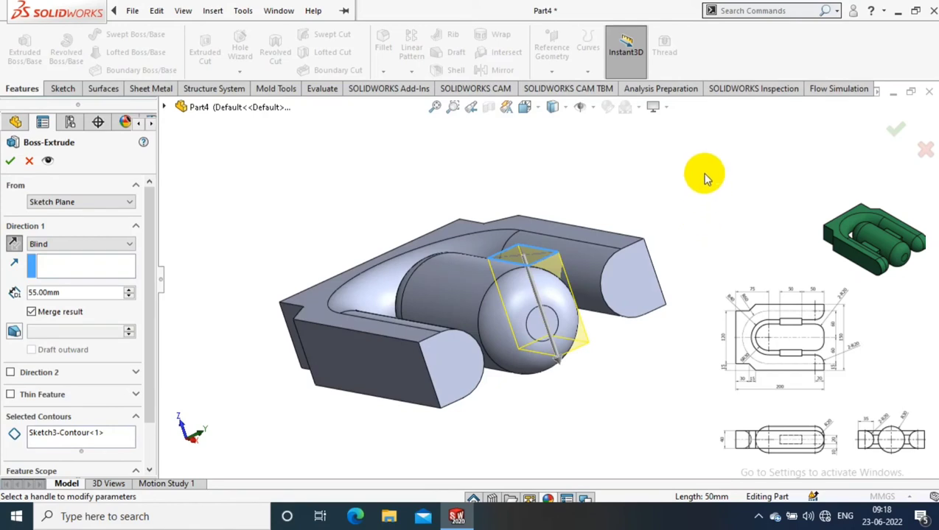
{"action": "left_click", "coordinate": [125, 243]}
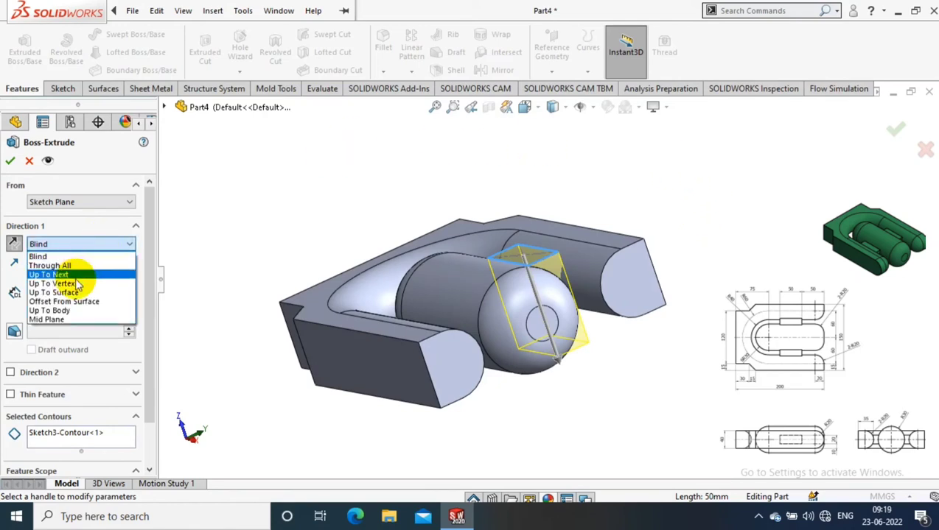
{"action": "left_click", "coordinate": [105, 202]}
{"action": "left_click", "coordinate": [105, 244]}
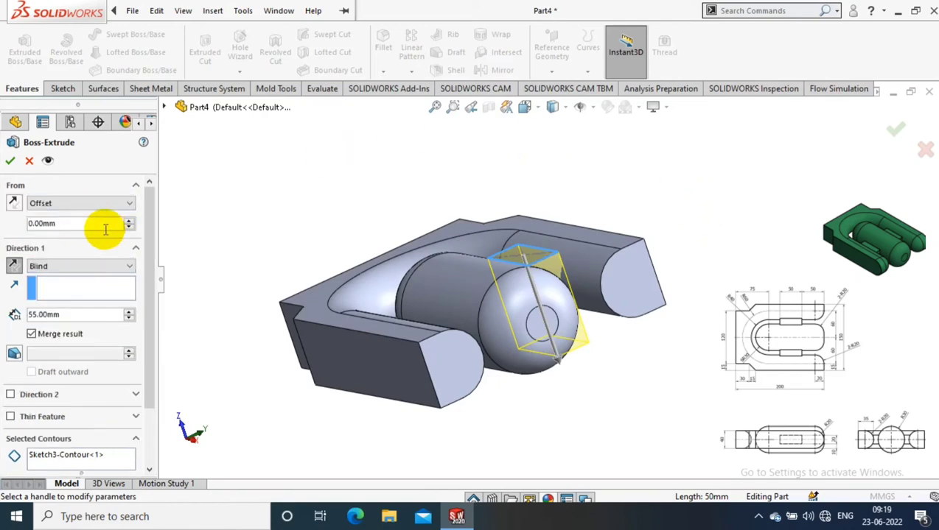
{"action": "left_click", "coordinate": [65, 223]}
{"action": "type", "text": "10"}
{"action": "left_click", "coordinate": [77, 313]}
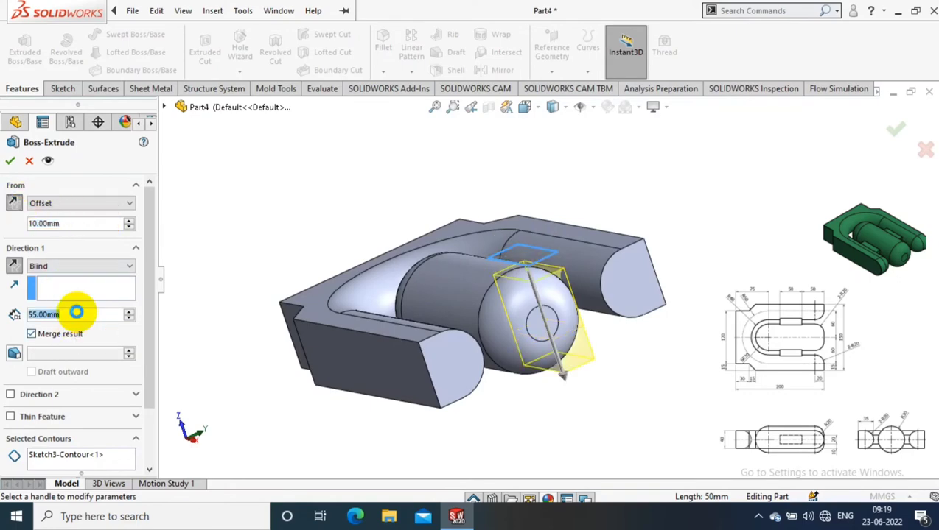
{"action": "key", "text": "Return"}
- Mirror Boss-Extrude3 about the Top Plane to create the matching second boss
{"action": "middle_click_drag", "start_coordinate": [383, 186], "coordinate": [133, 234]}
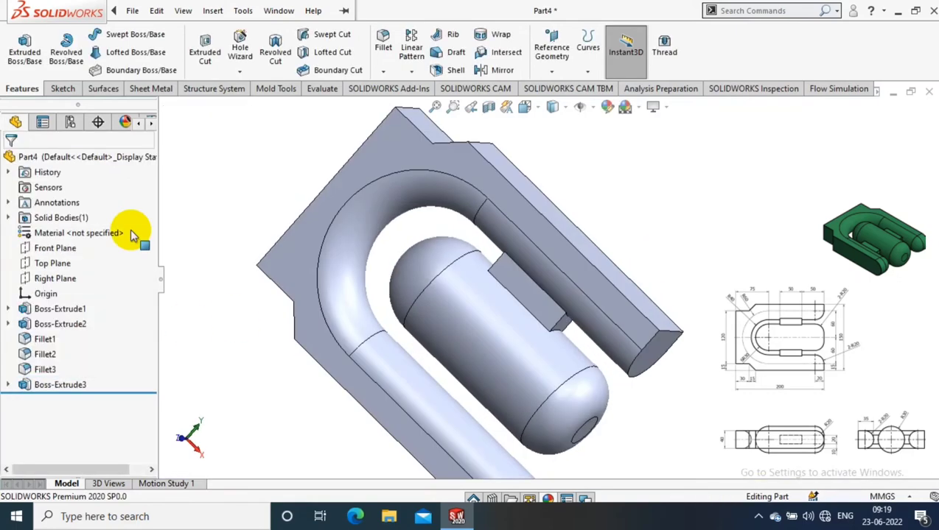
{"action": "left_click", "coordinate": [52, 263]}
{"action": "middle_click_drag", "start_coordinate": [265, 221], "coordinate": [352, 164]}
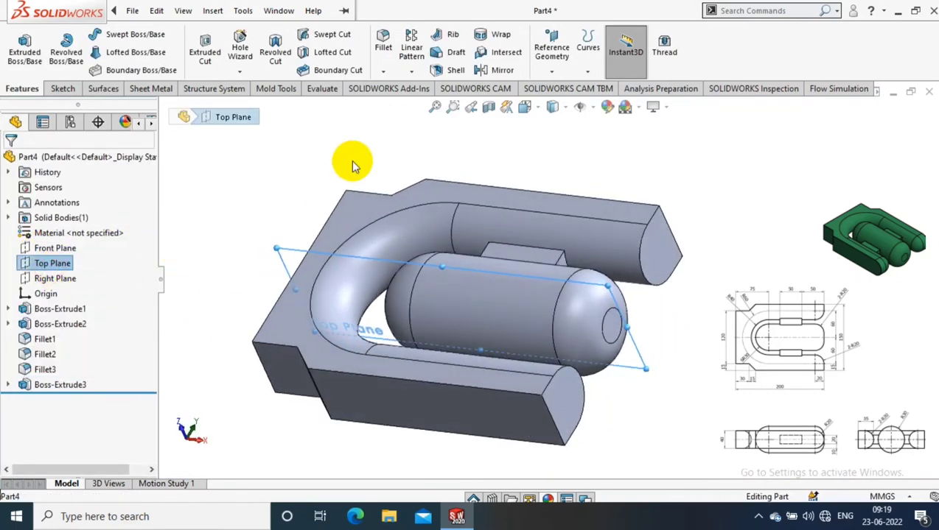
{"action": "left_click", "coordinate": [530, 254]}
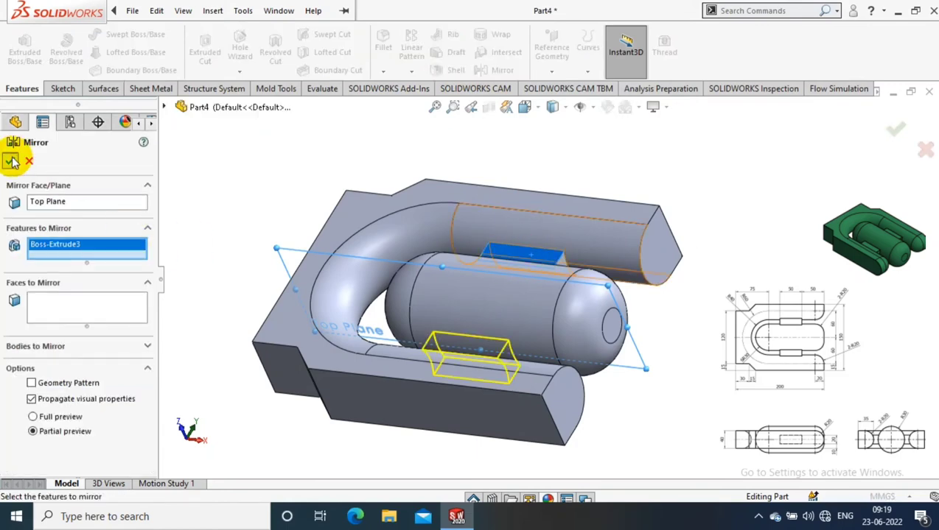
{"action": "left_click", "coordinate": [12, 156]}
{"action": "left_click", "coordinate": [737, 157]}
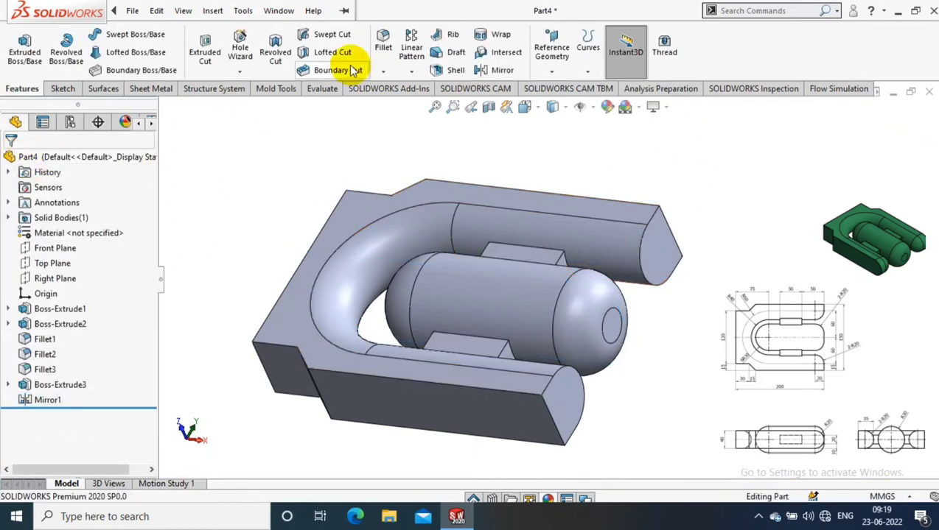
{"action": "left_click", "coordinate": [382, 71]}
- Apply a 20 mm fillet to the two arm-end edges
{"action": "left_click", "coordinate": [403, 87]}
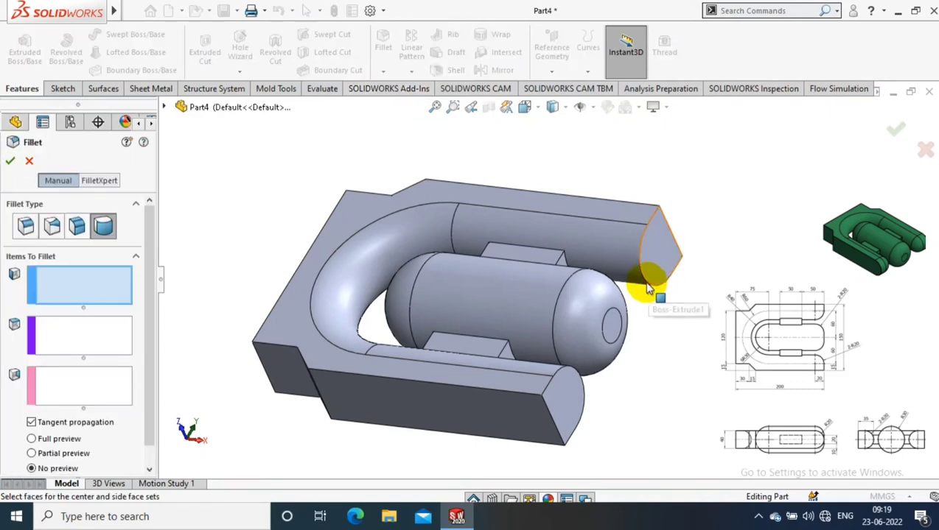
{"action": "left_click", "coordinate": [87, 442]}
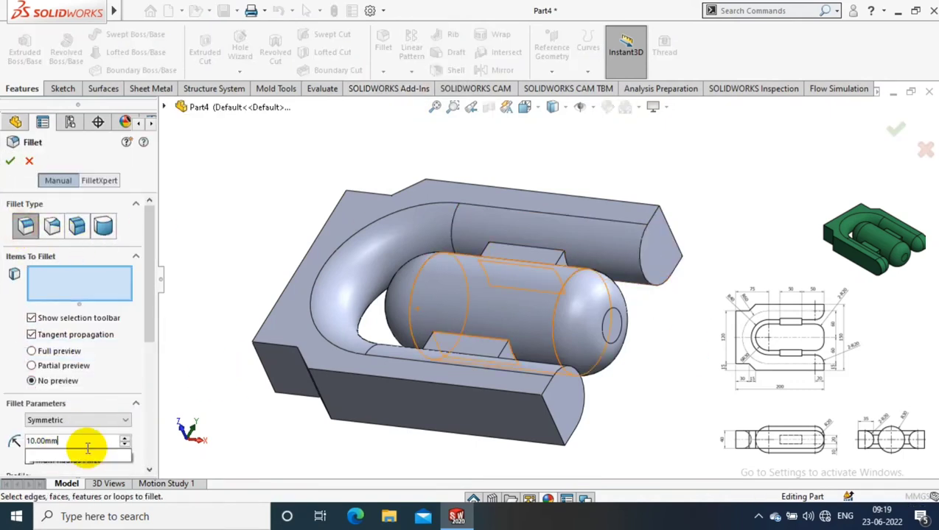
{"action": "double_click", "coordinate": [87, 442]}
{"action": "type", "text": "20"}
{"action": "key", "text": "Return"}
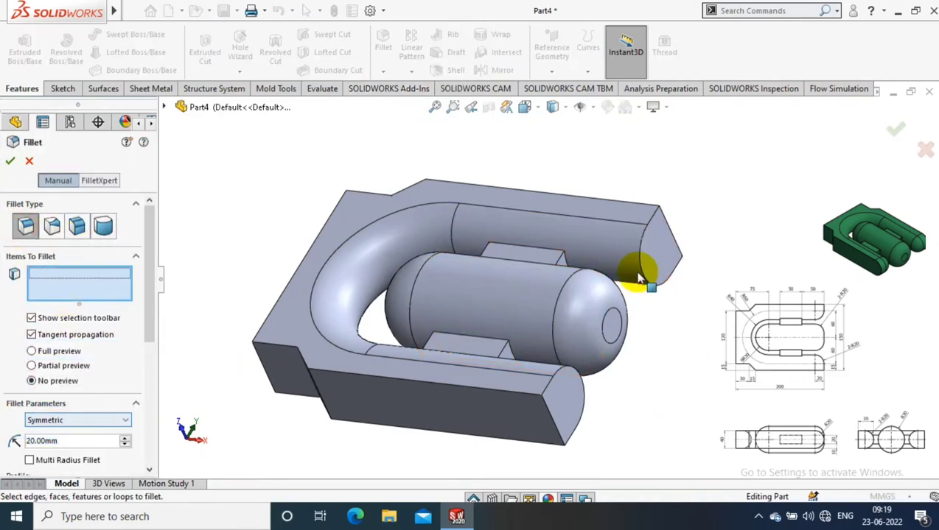
{"action": "left_click", "coordinate": [640, 264]}
{"action": "left_click", "coordinate": [567, 375]}
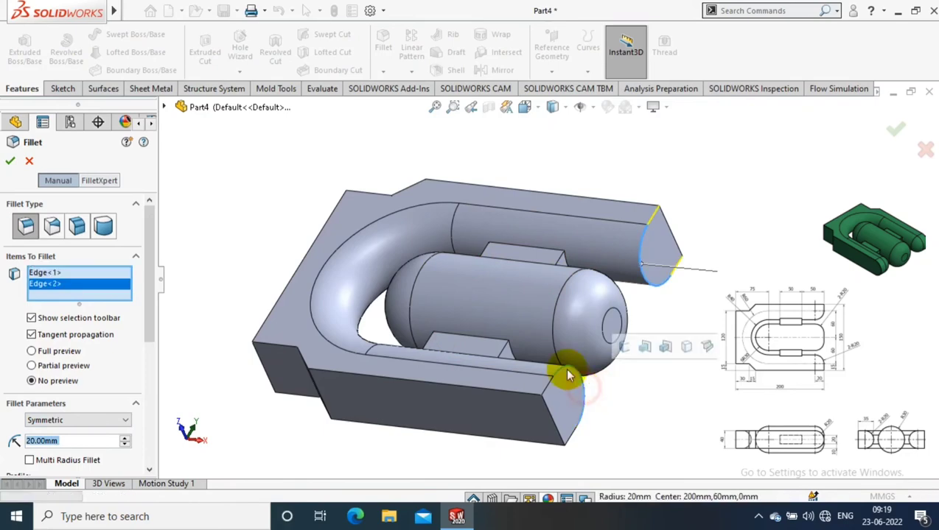
{"action": "left_click", "coordinate": [7, 162]}
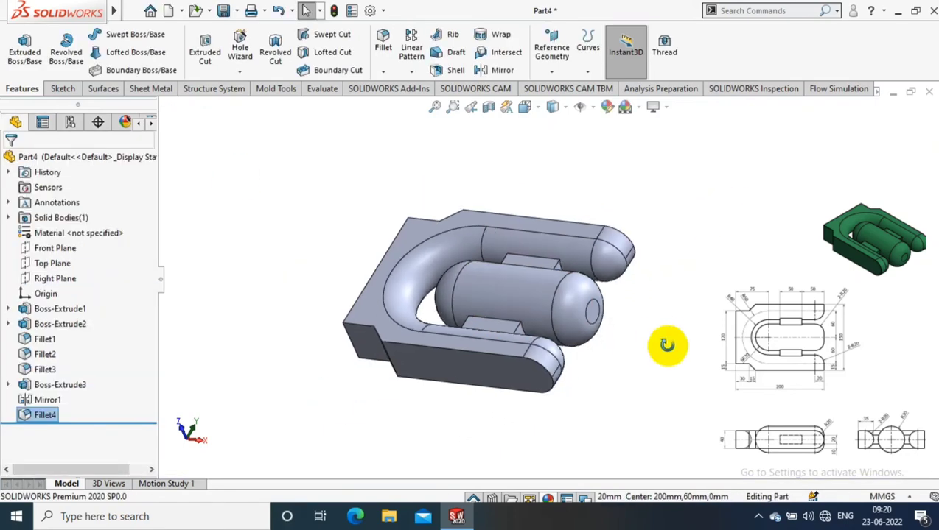
{"action": "mouse_move", "coordinate": [666, 339]}
{"action": "middle_mouse_down"}
{"action": "mouse_move", "coordinate": [650, 503]}
{"action": "mouse_move", "coordinate": [685, 342]}
{"action": "mouse_move", "coordinate": [709, 316]}
{"action": "mouse_move", "coordinate": [608, 319]}
{"action": "mouse_move", "coordinate": [691, 247]}
{"action": "middle_mouse_up"}
- Try colouring only the Boss-Extrude1 feature green, then discard that change
{"action": "middle_click_drag", "start_coordinate": [697, 318], "coordinate": [711, 348]}
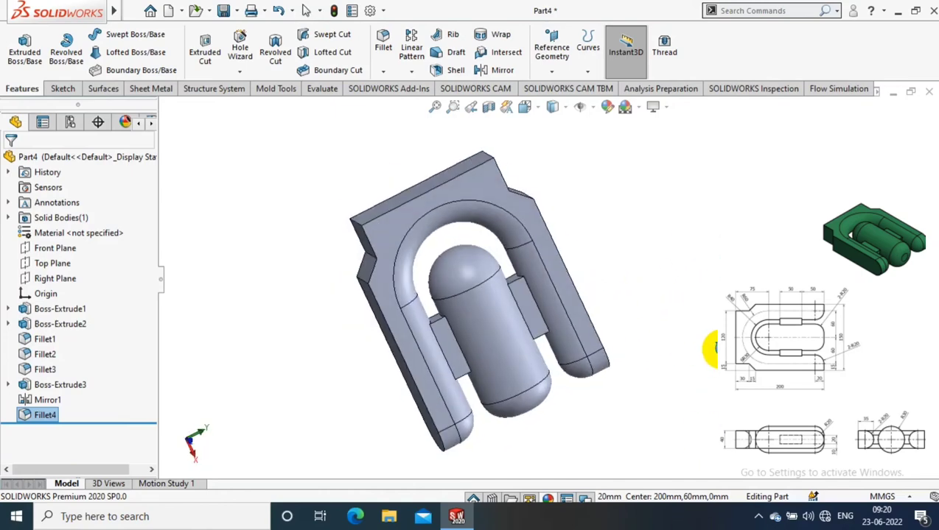
{"action": "right_click", "coordinate": [420, 204]}
{"action": "left_click", "coordinate": [556, 112]}
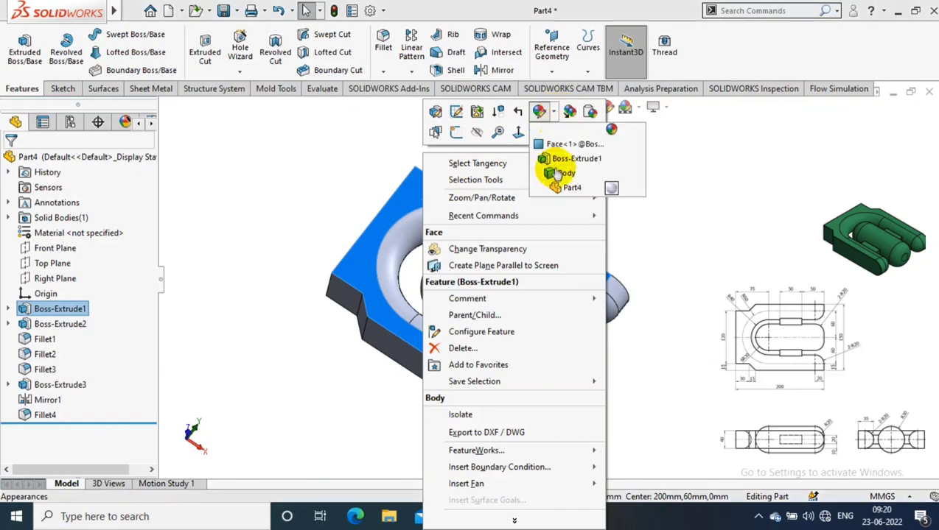
{"action": "left_click", "coordinate": [566, 165]}
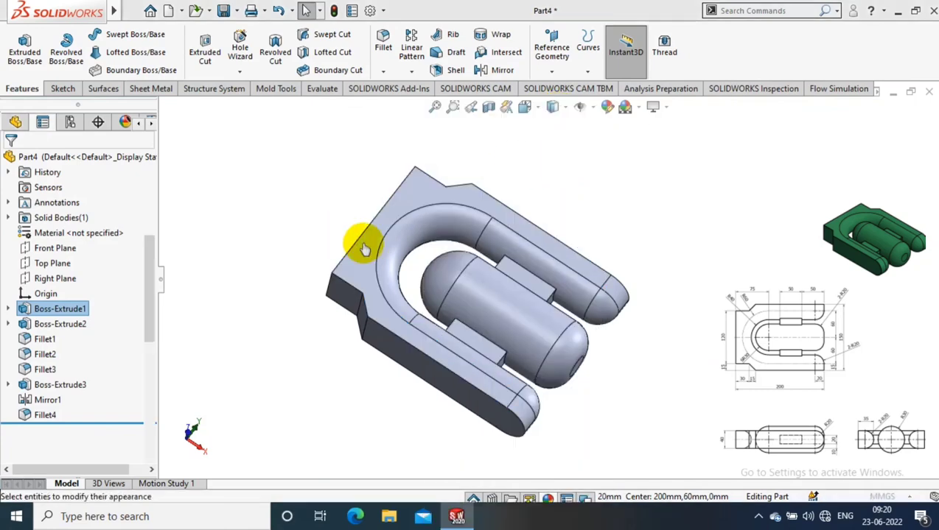
{"action": "left_click", "coordinate": [71, 442]}
{"action": "left_click", "coordinate": [28, 160]}
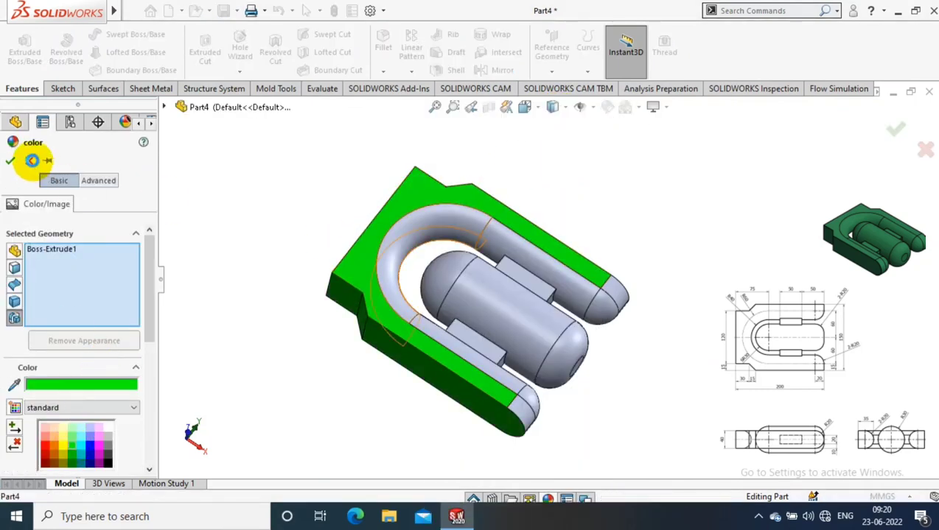
- Apply the green appearance to the whole part
{"action": "right_click", "coordinate": [435, 207]}
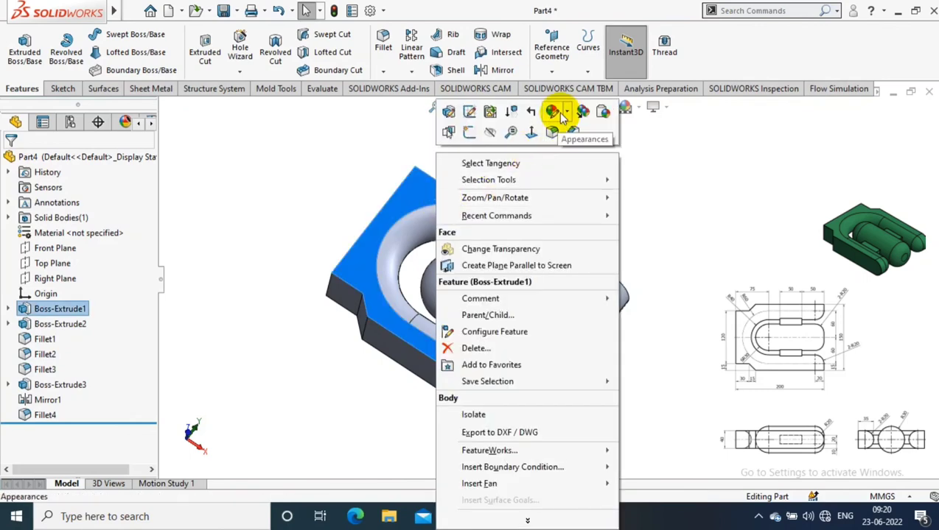
{"action": "left_click", "coordinate": [560, 112]}
{"action": "left_click", "coordinate": [581, 156]}
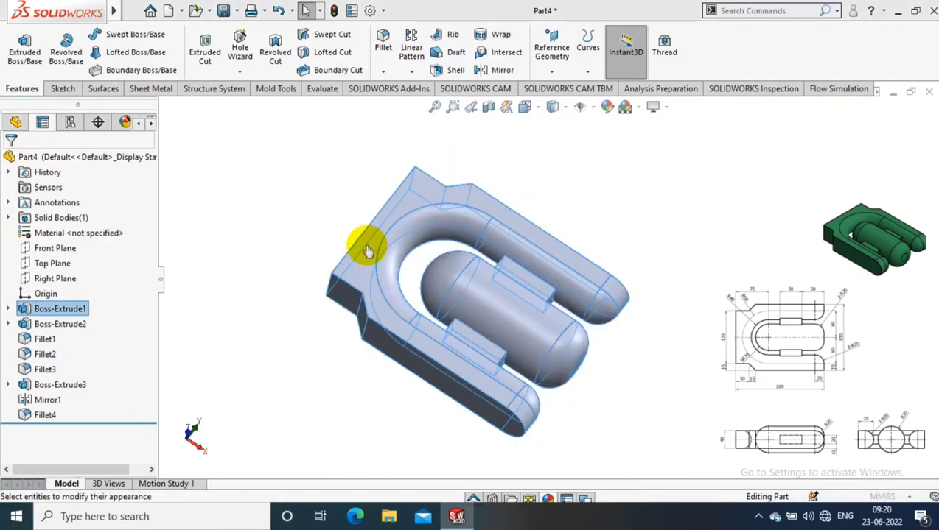
{"action": "left_click", "coordinate": [71, 441]}
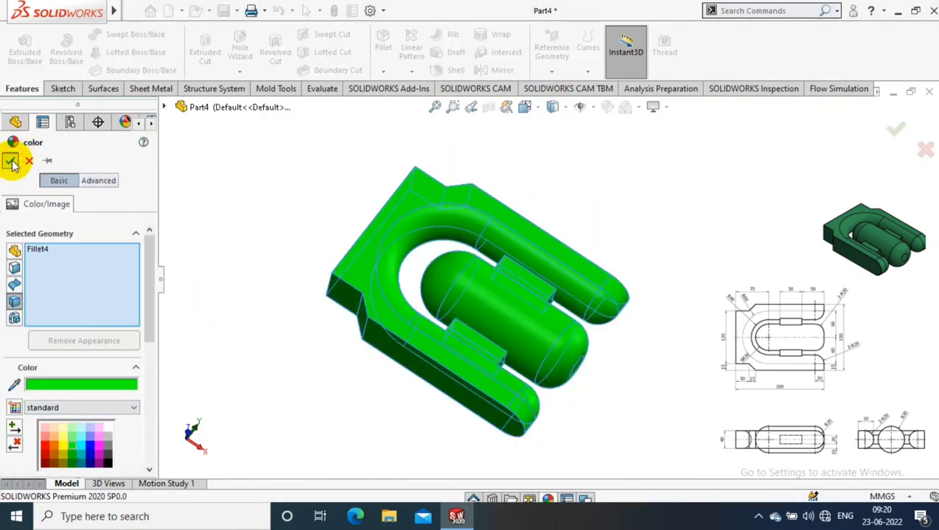
{"action": "left_click", "coordinate": [11, 163]}
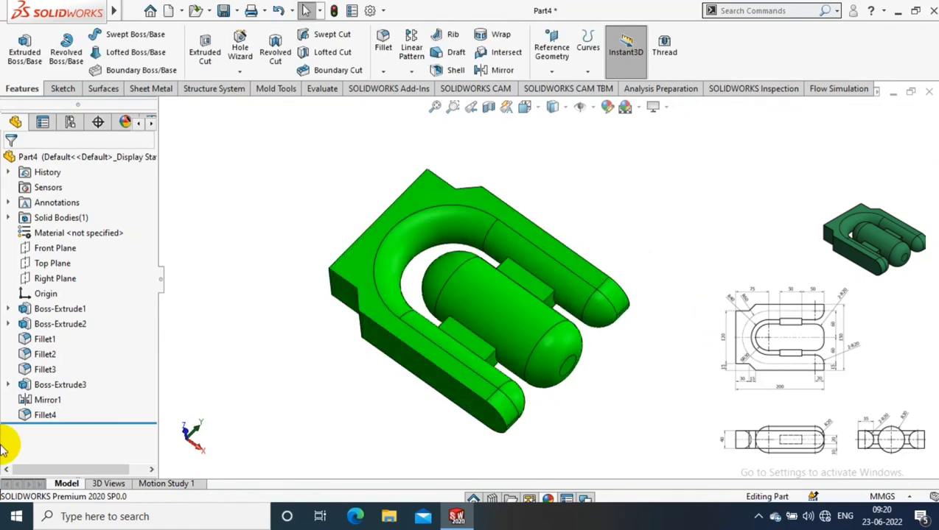